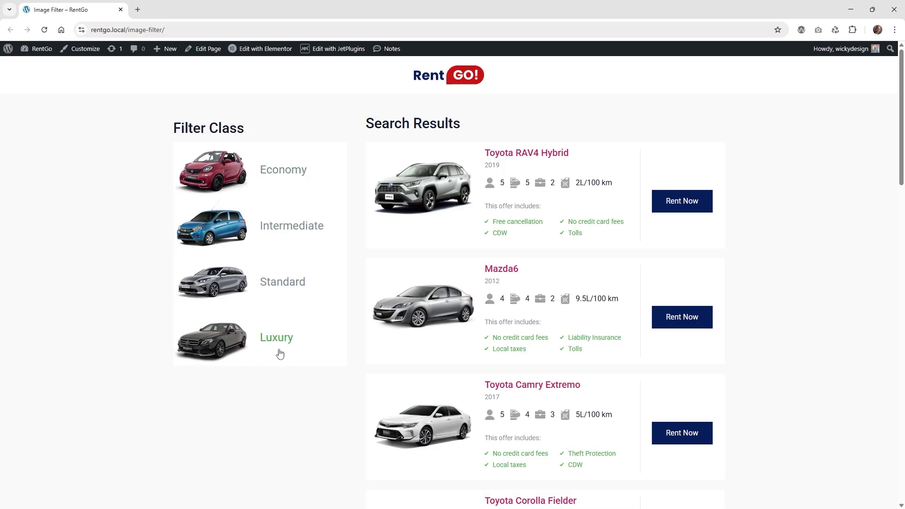
# Try the Economy, Intermediate, Standard and Luxury image filters on the car search page and examine the filtered listings.
pyautogui.scroll(-2, 461, 174)
pyautogui.scroll(2, 261, 217)
pyautogui.click(279, 291)
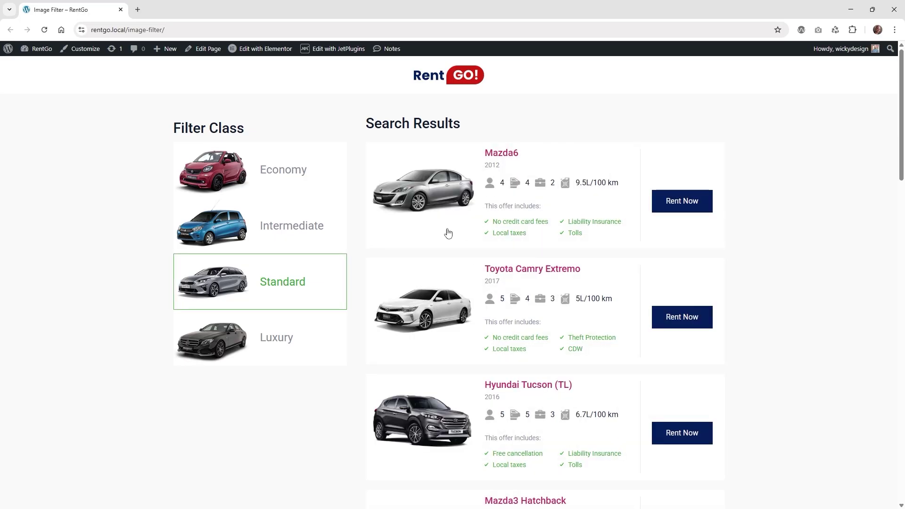
pyautogui.click(302, 335)
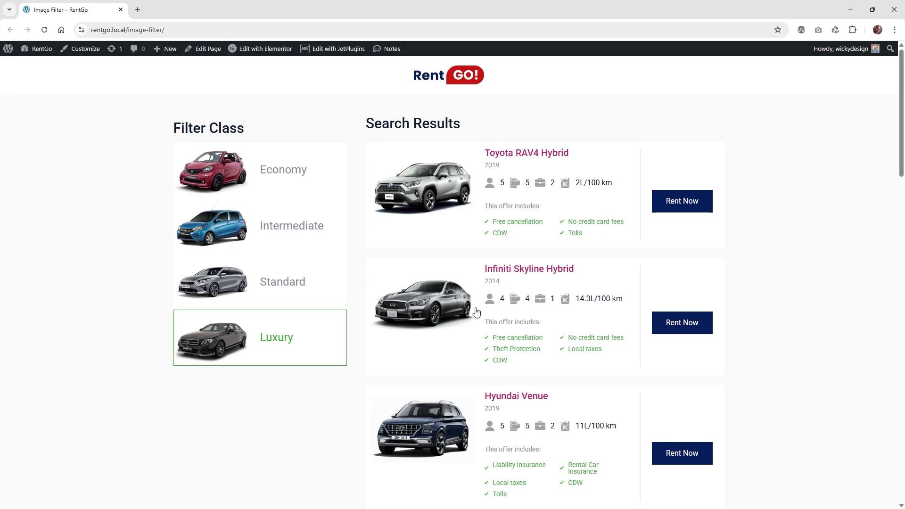
pyautogui.click(279, 185)
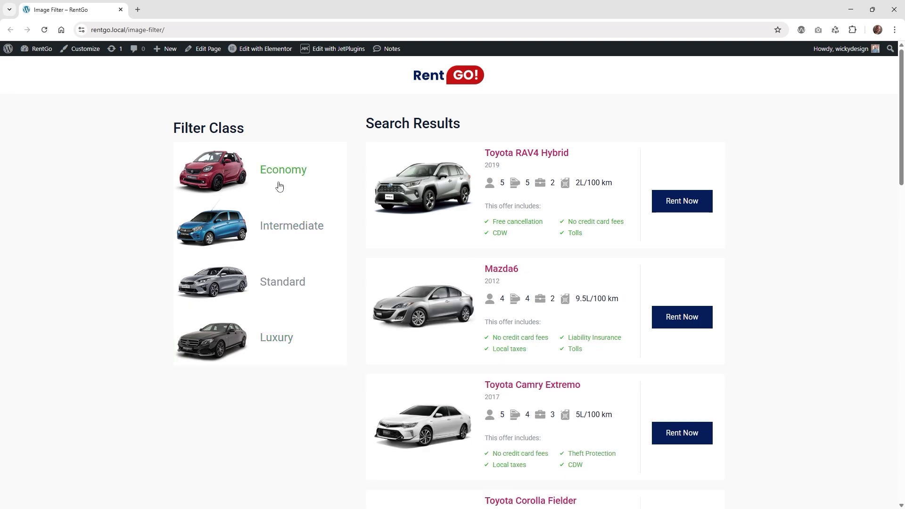
pyautogui.click(282, 239)
pyautogui.click(278, 284)
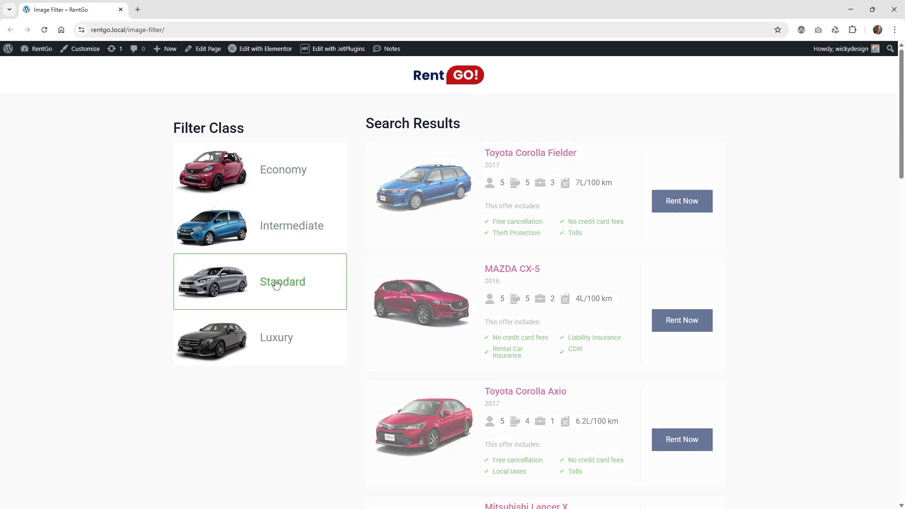
pyautogui.click(292, 360)
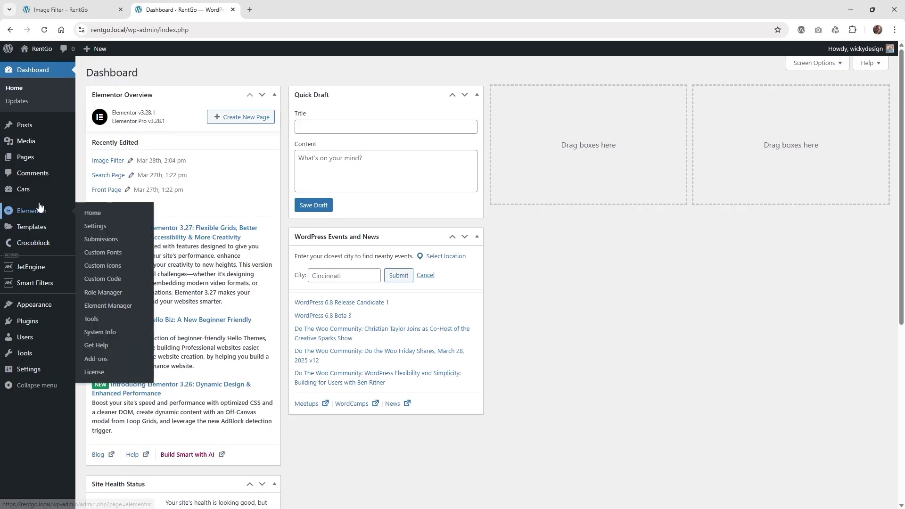
# Open the Class taxonomy of the Cars post type to review its terms.
pyautogui.moveTo(41, 194)
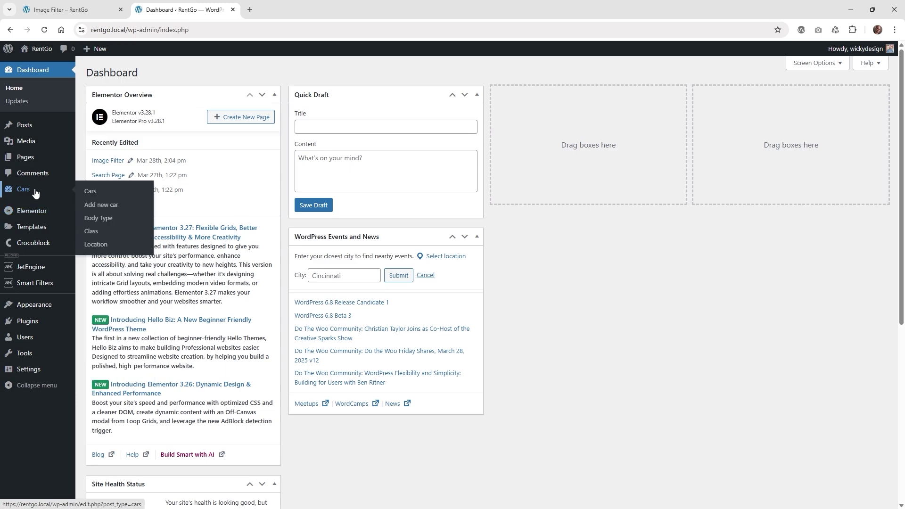
pyautogui.click(35, 191)
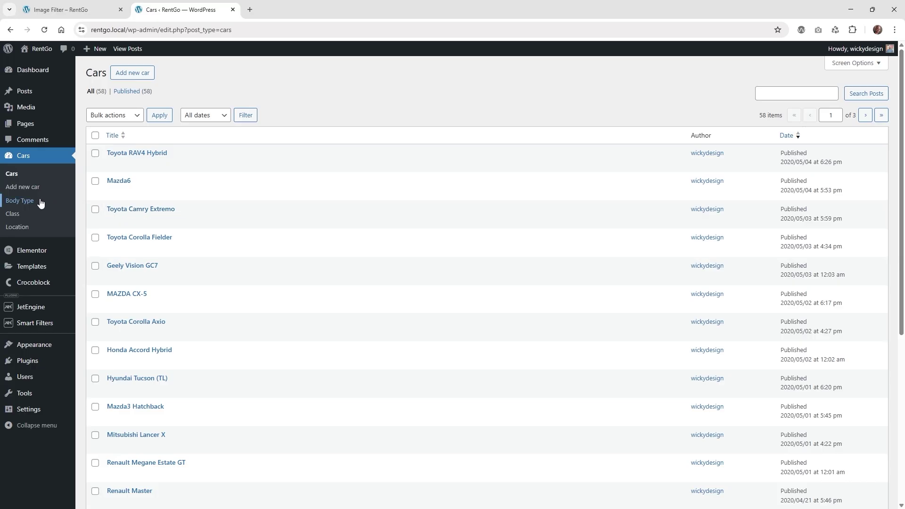
pyautogui.click(12, 214)
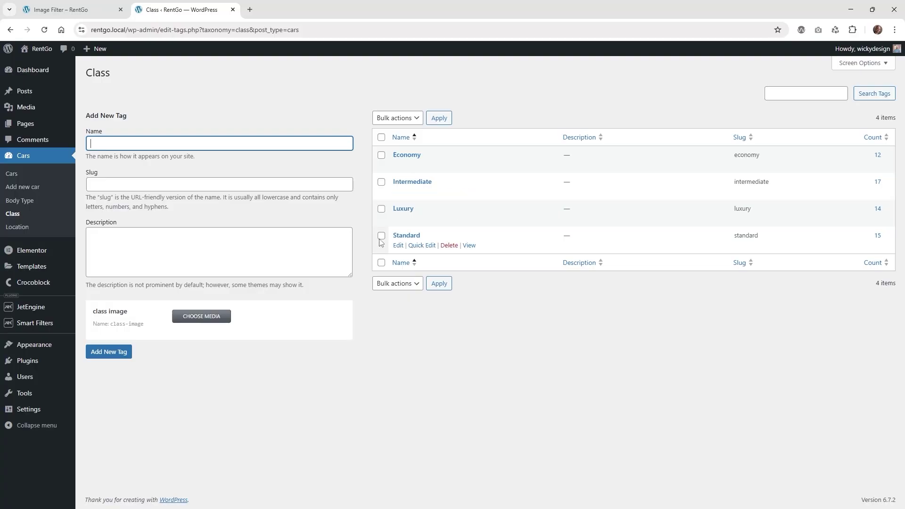
# Create a new smart filter named "Image Filter Demo" with the Visual filter type.
pyautogui.moveTo(34, 330)
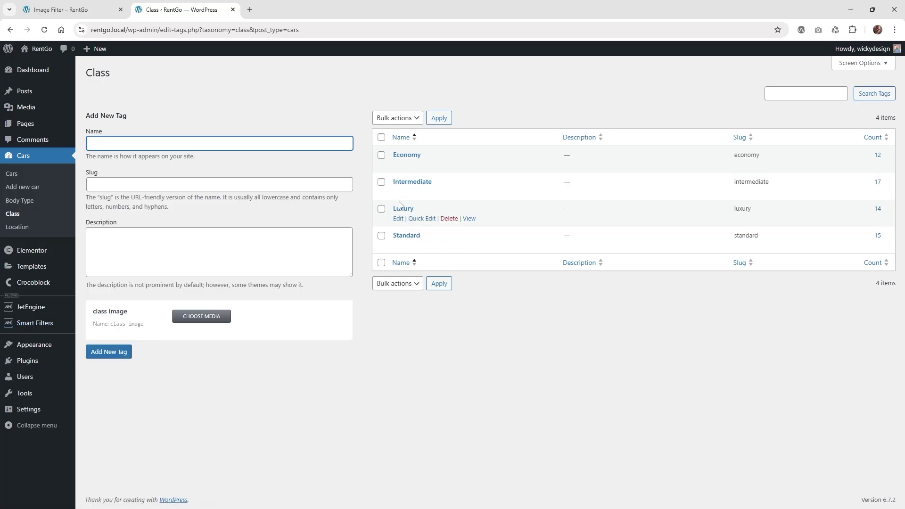
pyautogui.click(35, 323)
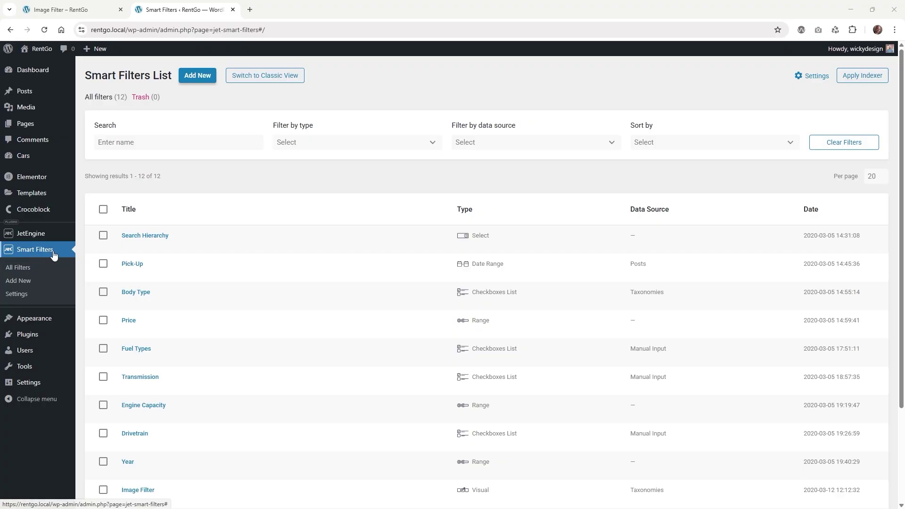
pyautogui.click(199, 78)
pyautogui.click(337, 106)
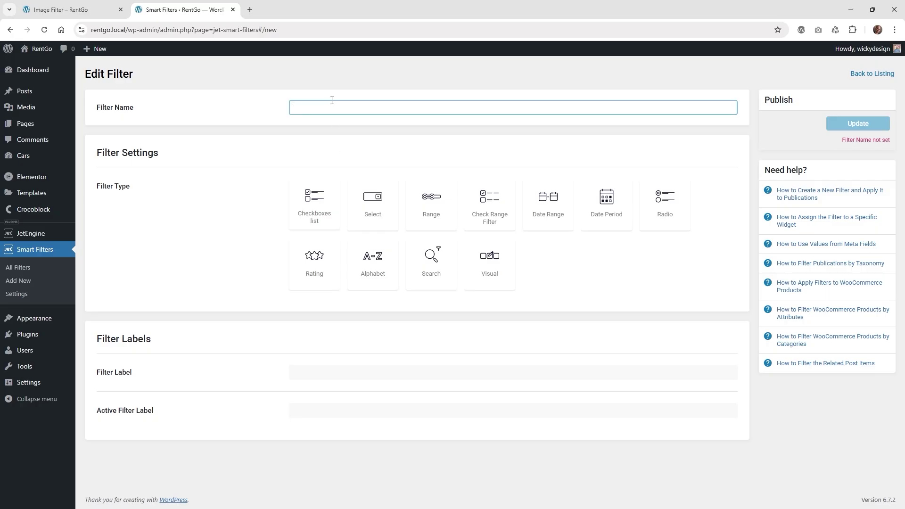
pyautogui.write('Image Filter Demo')
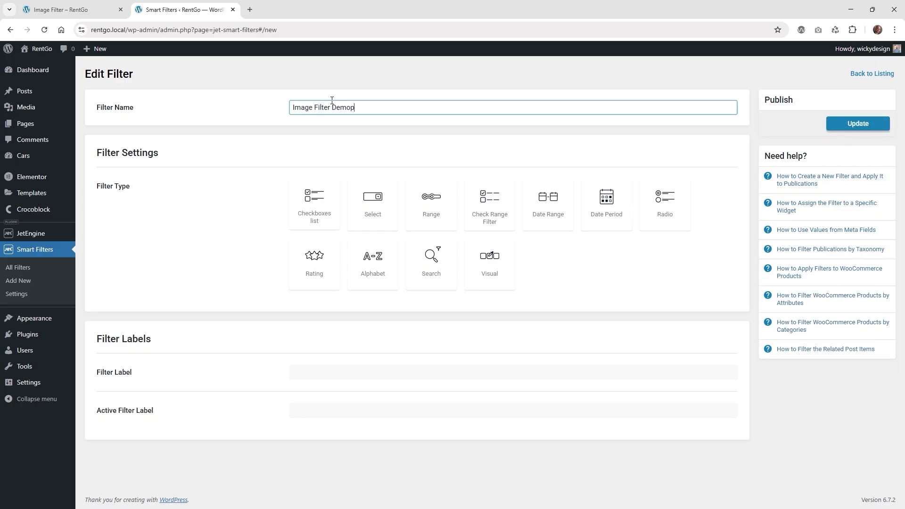
pyautogui.click(493, 263)
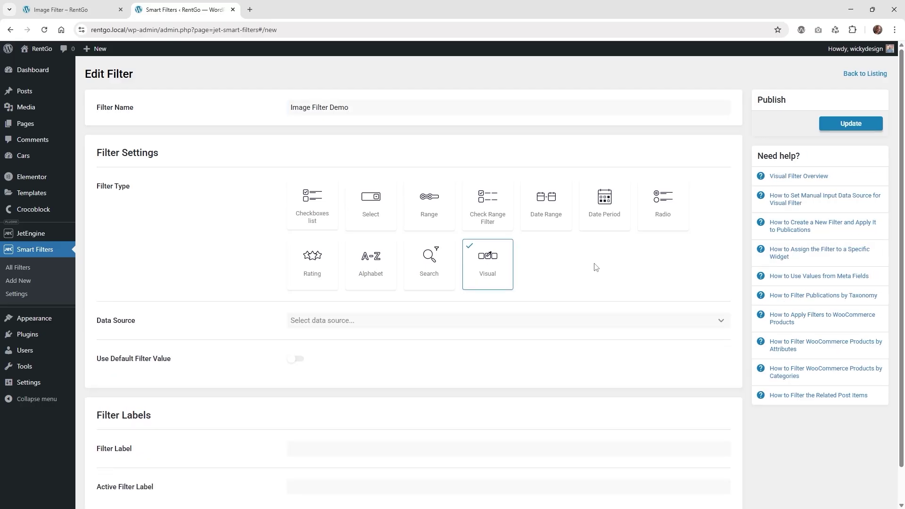
# Set the filter's data source to Taxonomies and its taxonomy to Class.
pyautogui.scroll(-1, 596, 268)
pyautogui.click(358, 284)
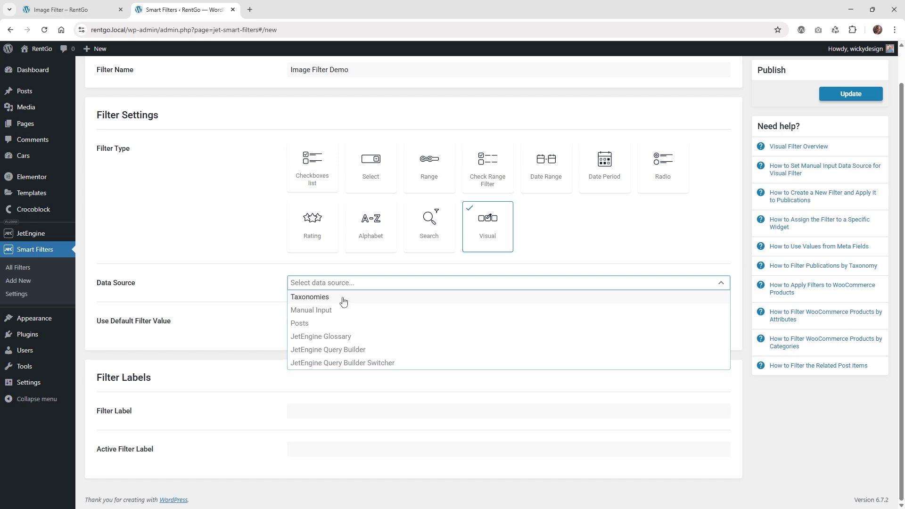
pyautogui.click(344, 301)
pyautogui.moveTo(17, 157)
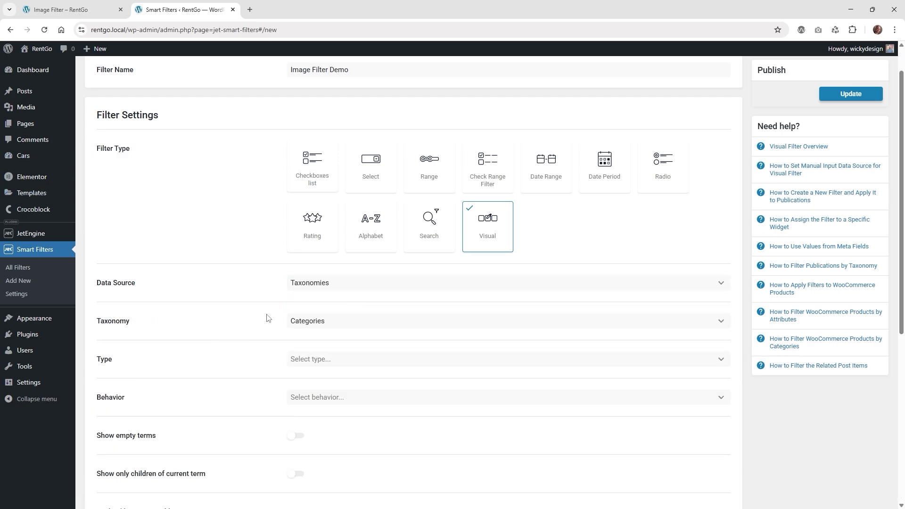
pyautogui.scroll(-4, 267, 318)
pyautogui.click(325, 133)
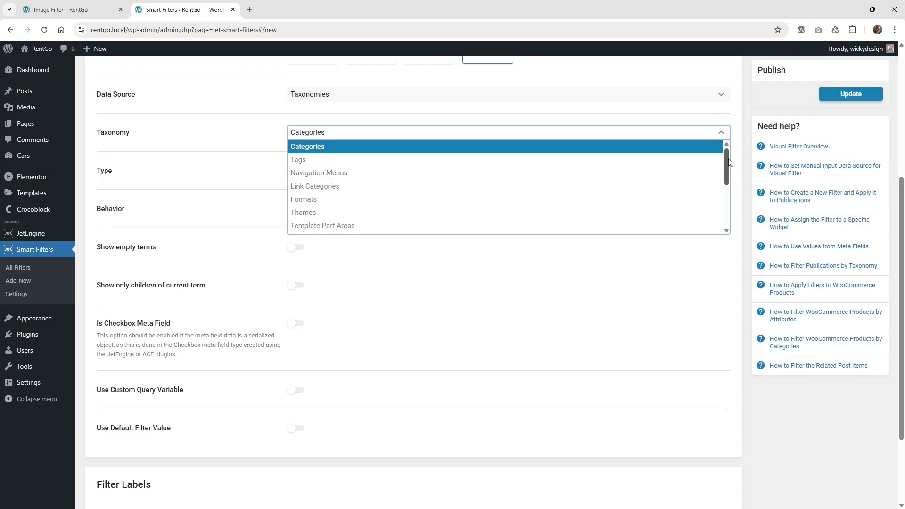
pyautogui.moveTo(730, 162); pyautogui.dragTo(734, 208)
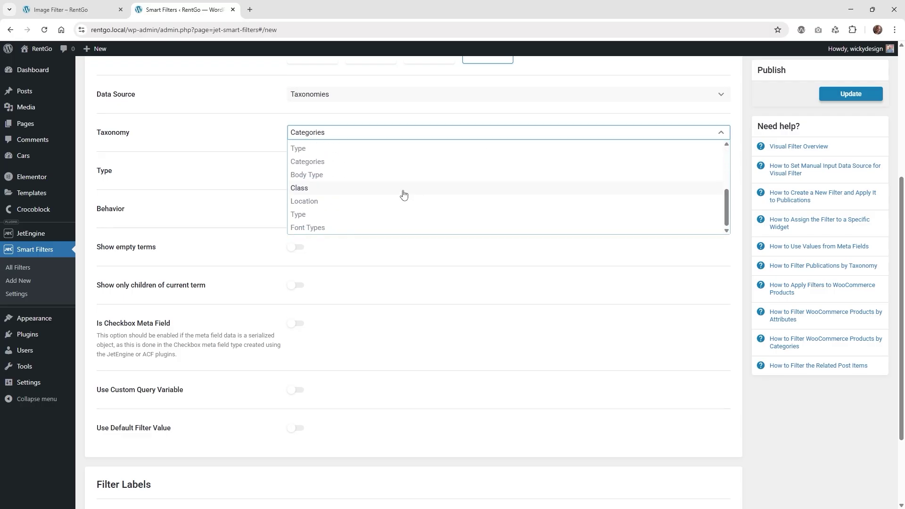
pyautogui.click(317, 193)
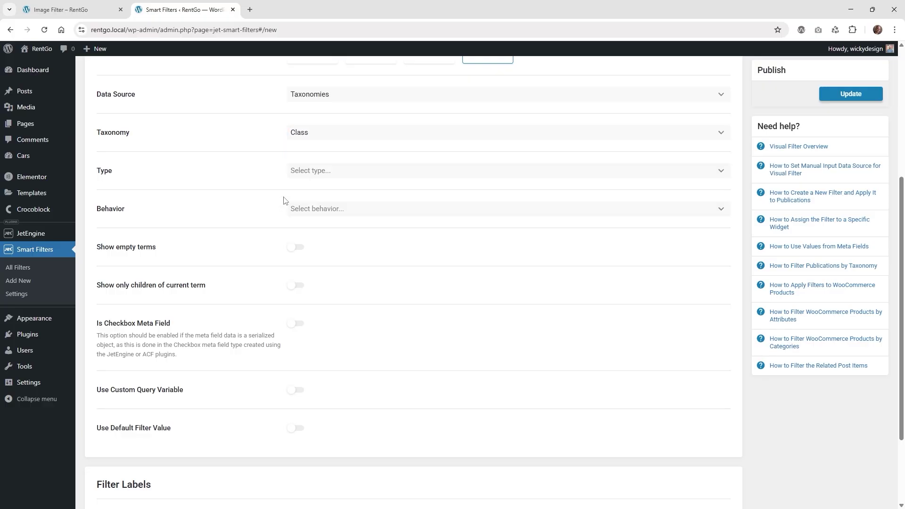
# Set the visual filter's type to Image and its behavior to Radio.
pyautogui.scroll(2, 284, 201)
pyautogui.click(314, 265)
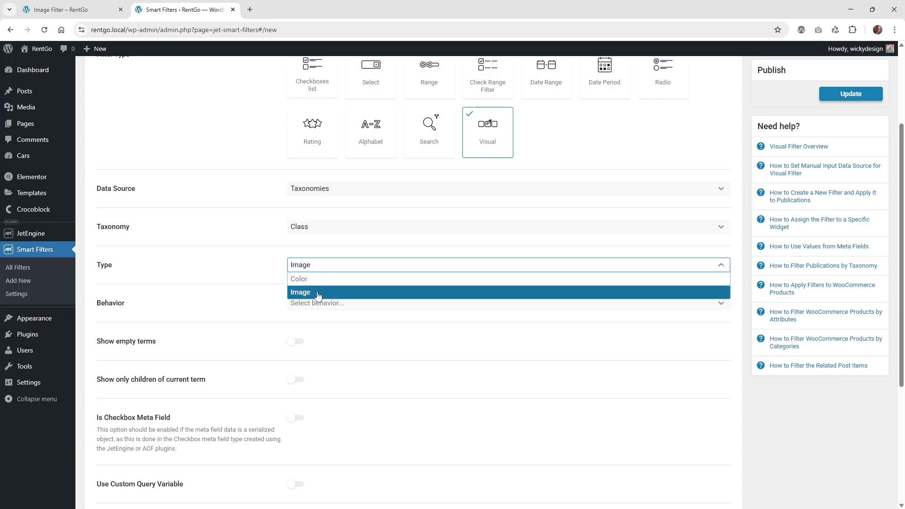
pyautogui.click(297, 292)
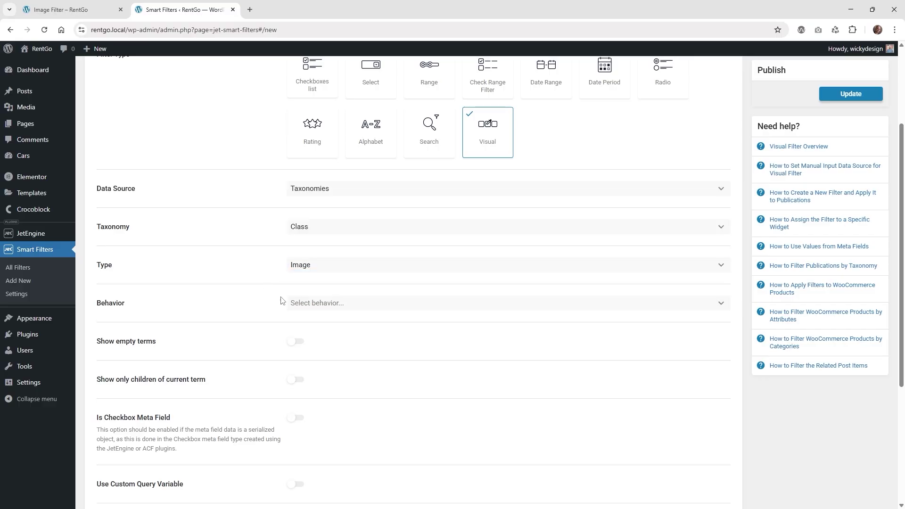
pyautogui.click(333, 304)
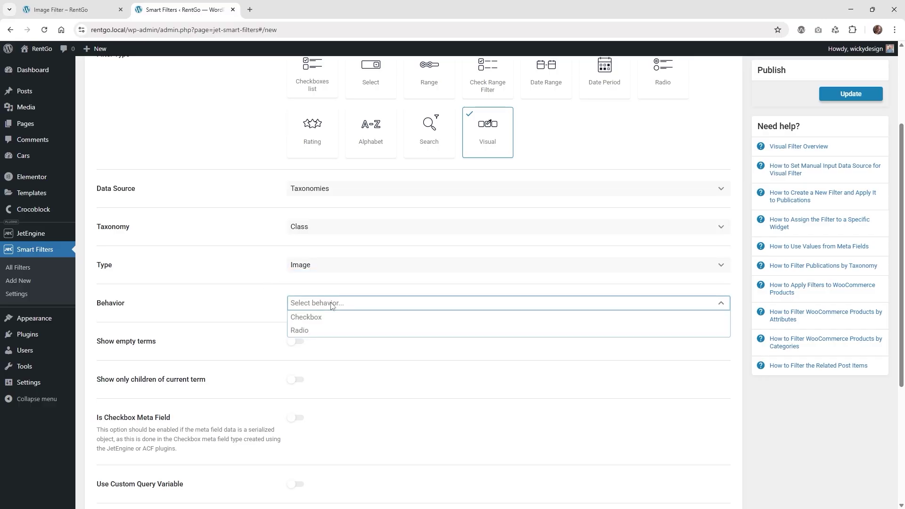
pyautogui.click(323, 331)
# Add a filter option with the label Economy, the value Economy and the image Economy-filter.jpg.
pyautogui.scroll(-3, 258, 308)
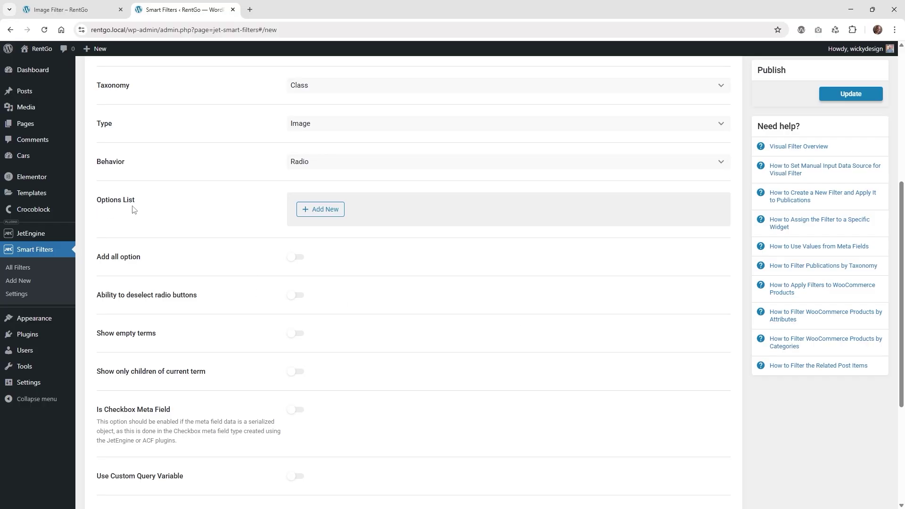
pyautogui.click(317, 216)
pyautogui.click(326, 249)
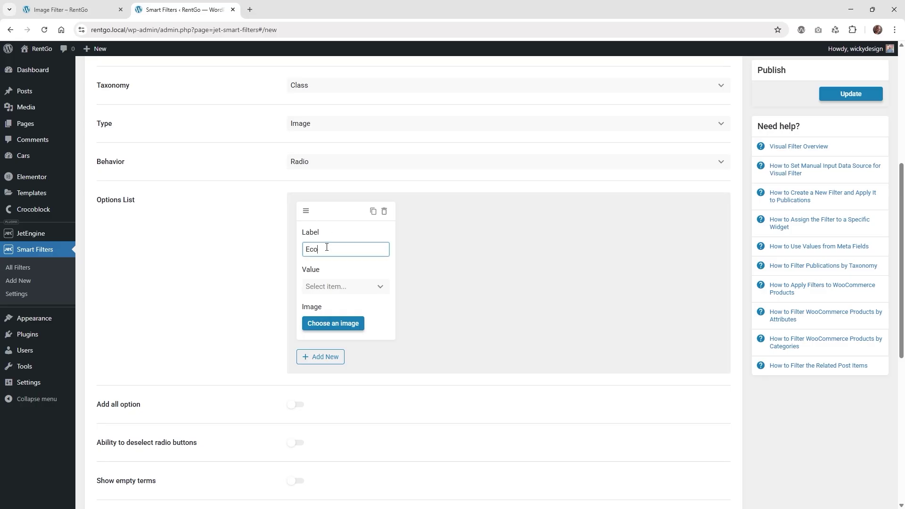
pyautogui.click(341, 286)
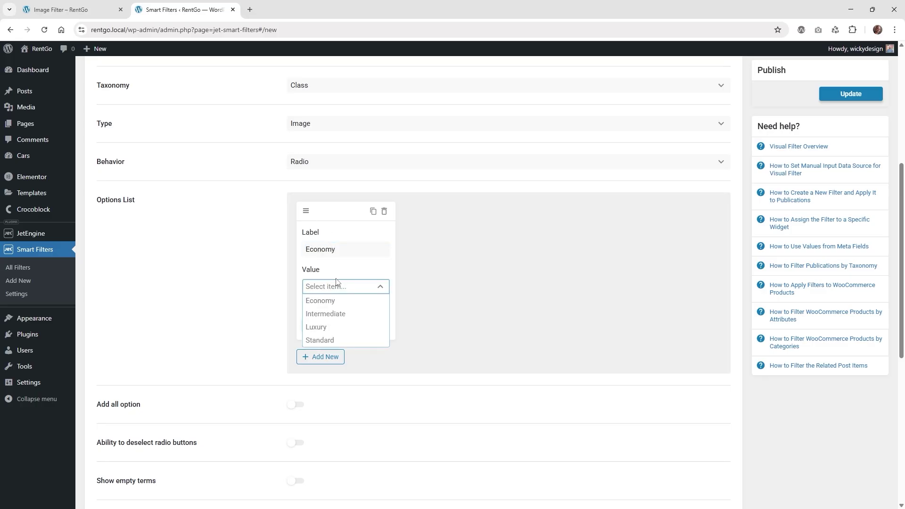
pyautogui.click(348, 302)
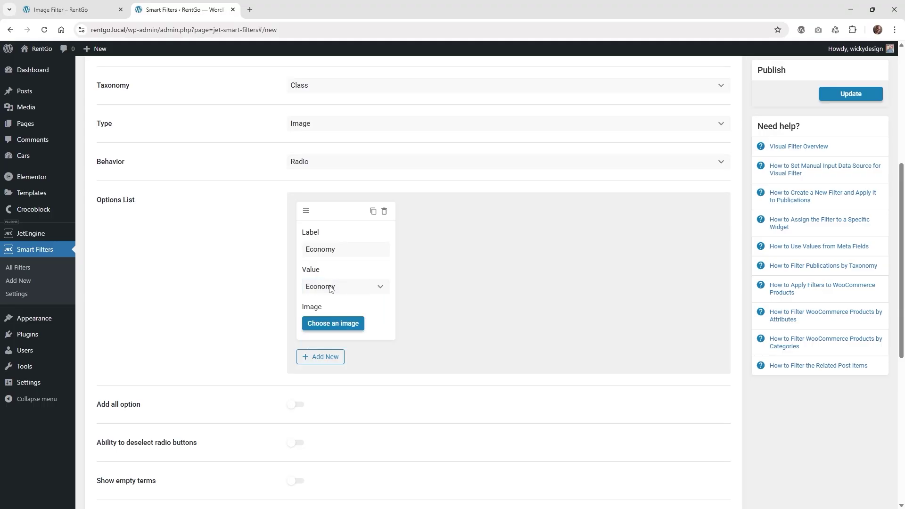
pyautogui.click(331, 287)
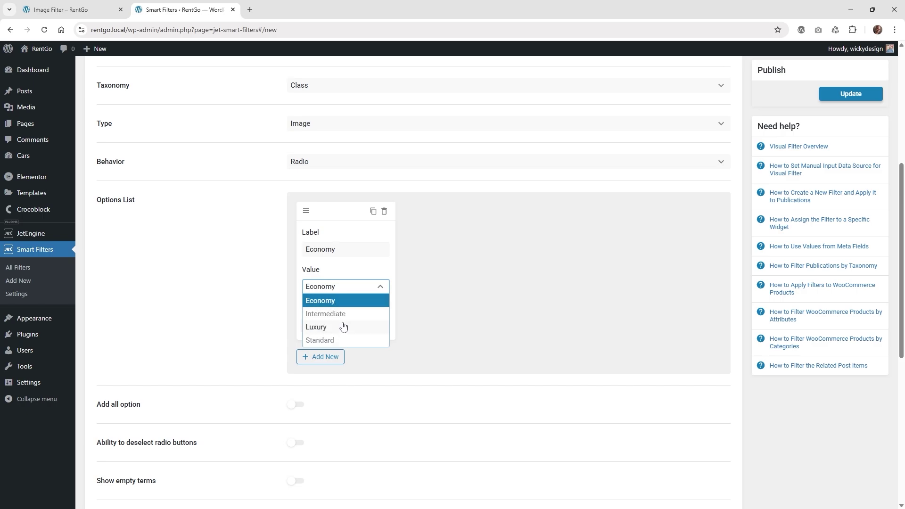
pyautogui.click(339, 301)
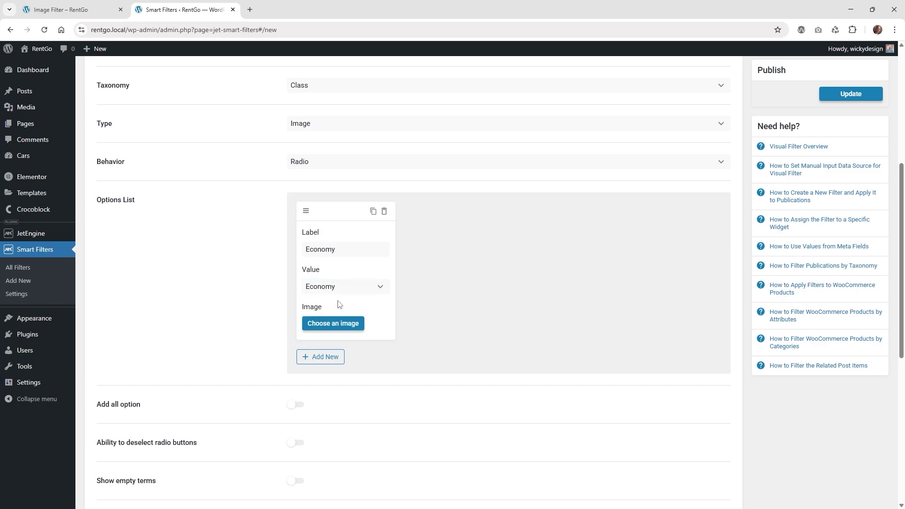
pyautogui.click(340, 324)
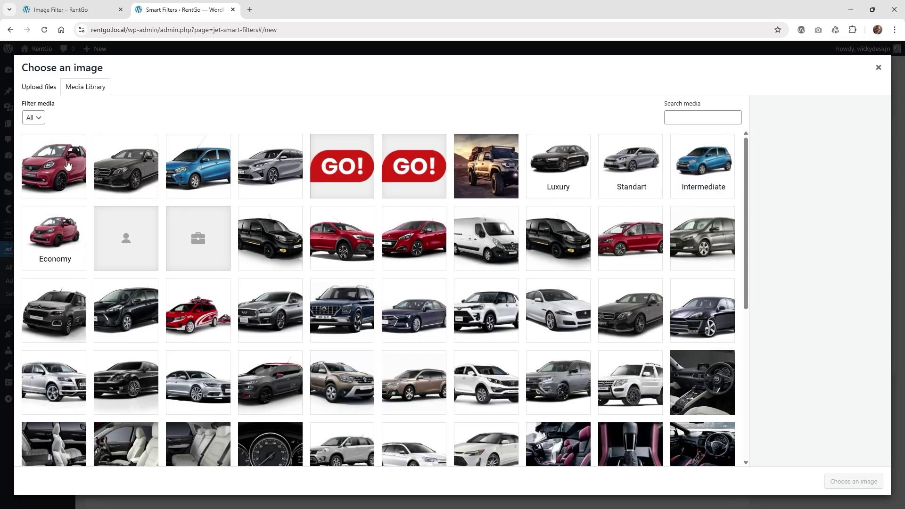
pyautogui.click(67, 165)
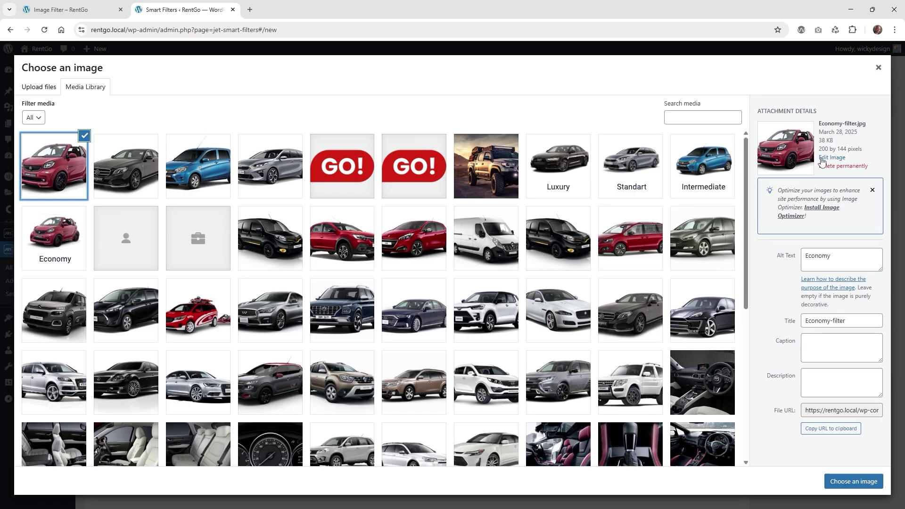
pyautogui.click(844, 483)
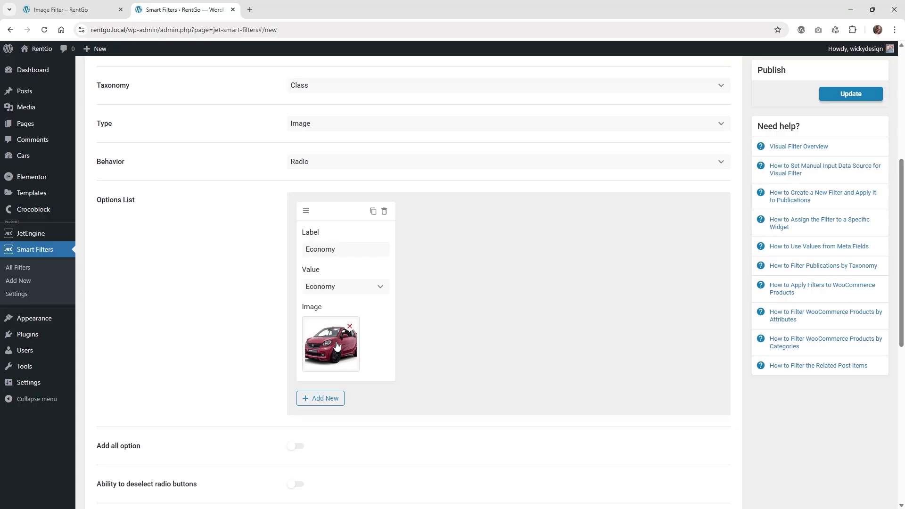
# Add a second filter option with the value Intermediate, the label Intermediate and the image intermediate-filter.jpg.
pyautogui.click(330, 407)
pyautogui.click(461, 288)
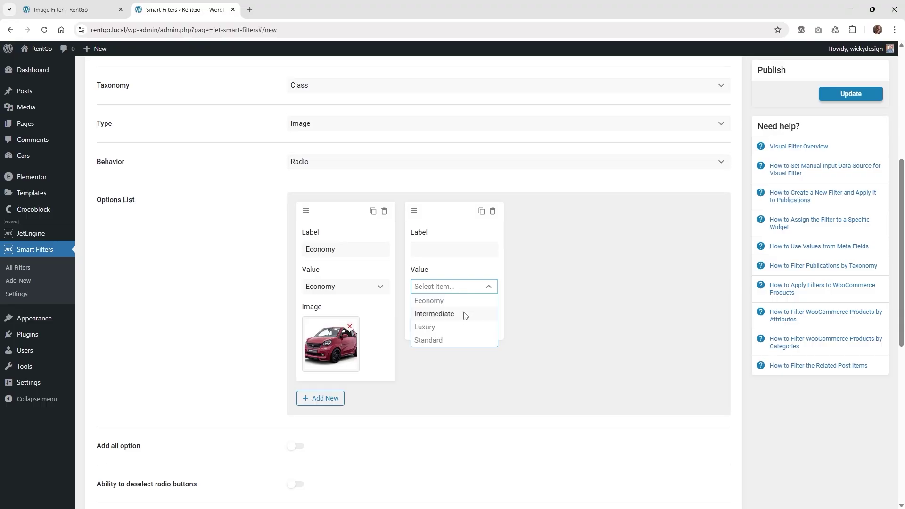
pyautogui.click(465, 315)
pyautogui.click(442, 249)
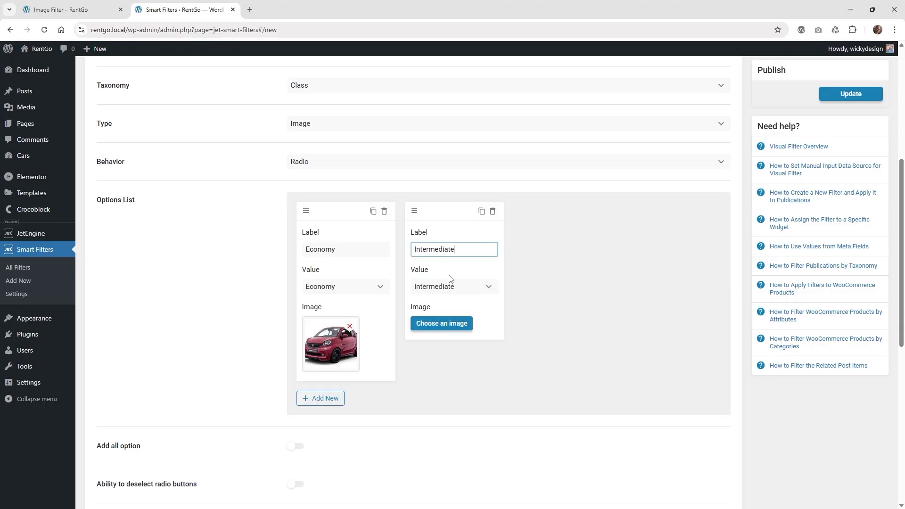
pyautogui.click(446, 324)
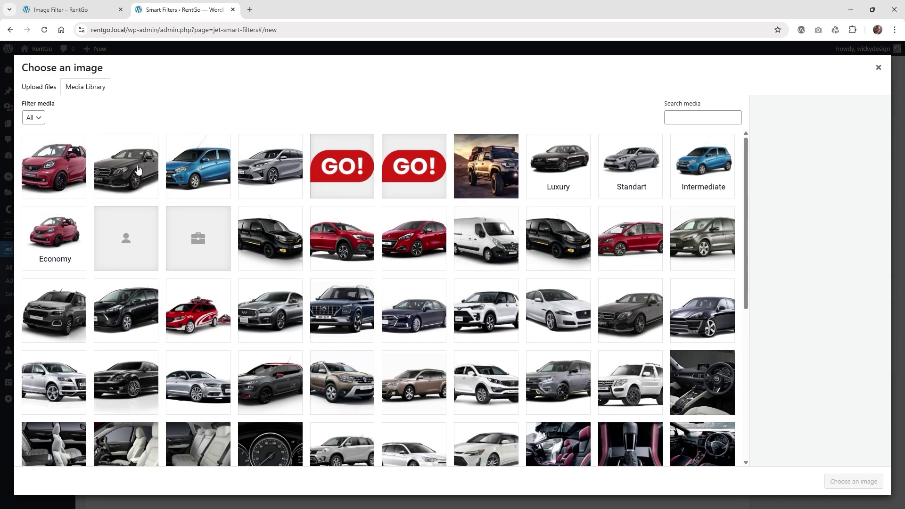
pyautogui.click(198, 170)
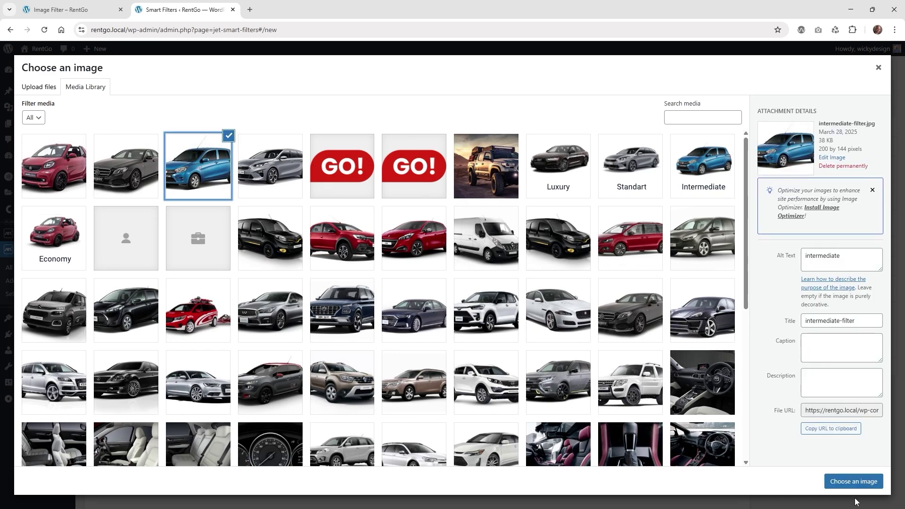
pyautogui.click(854, 481)
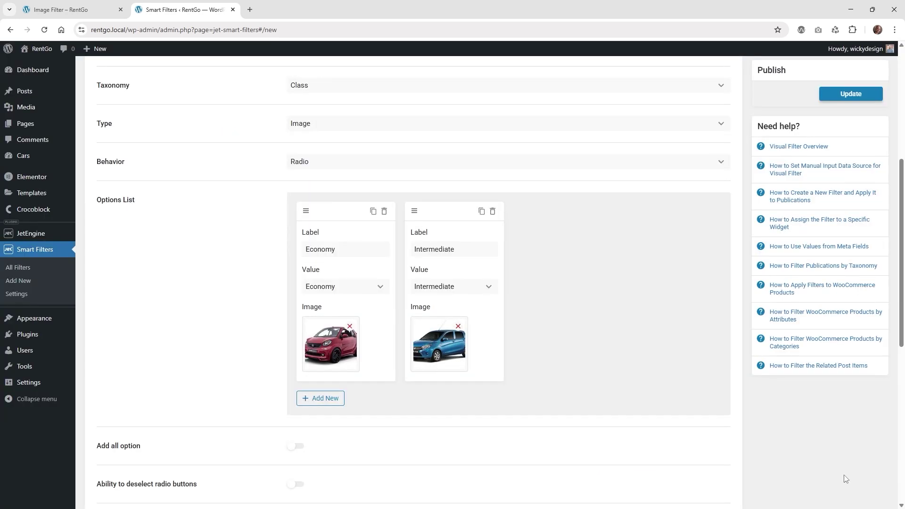
# Add a third filter option with the label Standard, the value Standard and the silver car image.
pyautogui.click(335, 402)
pyautogui.click(545, 249)
pyautogui.write('Standart')
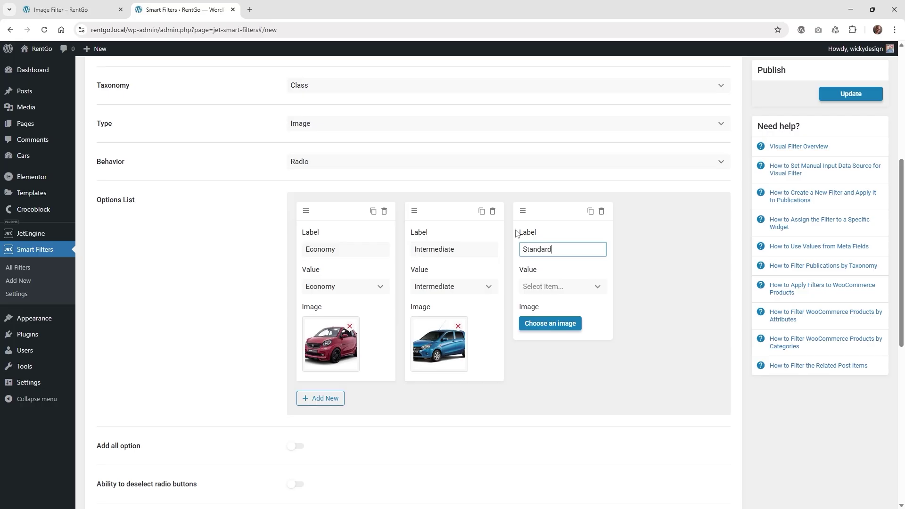
pyautogui.click(558, 323)
pyautogui.click(270, 166)
pyautogui.click(854, 481)
# Add a fourth filter option with the label Luxury, the value Luxury and the dark grey sedan image.
pyautogui.click(319, 398)
pyautogui.write('Luxury')
pyautogui.click(661, 285)
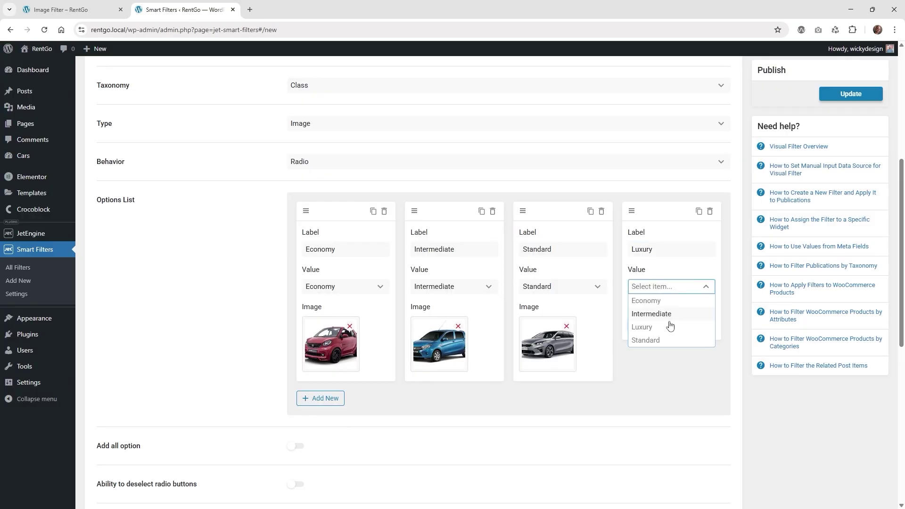
pyautogui.click(651, 325)
pyautogui.click(658, 323)
pyautogui.click(157, 171)
pyautogui.click(854, 482)
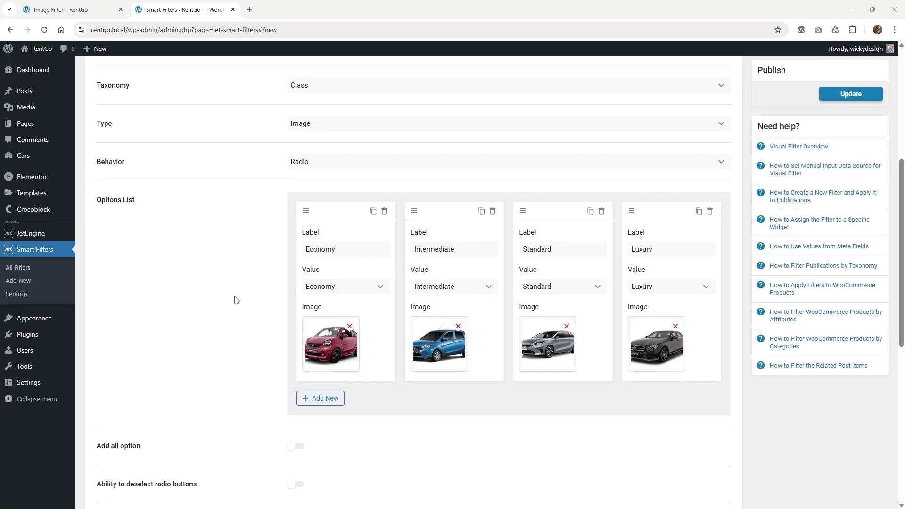
# Enable the ability to deselect radio buttons and save the filter.
pyautogui.scroll(-4, 218, 301)
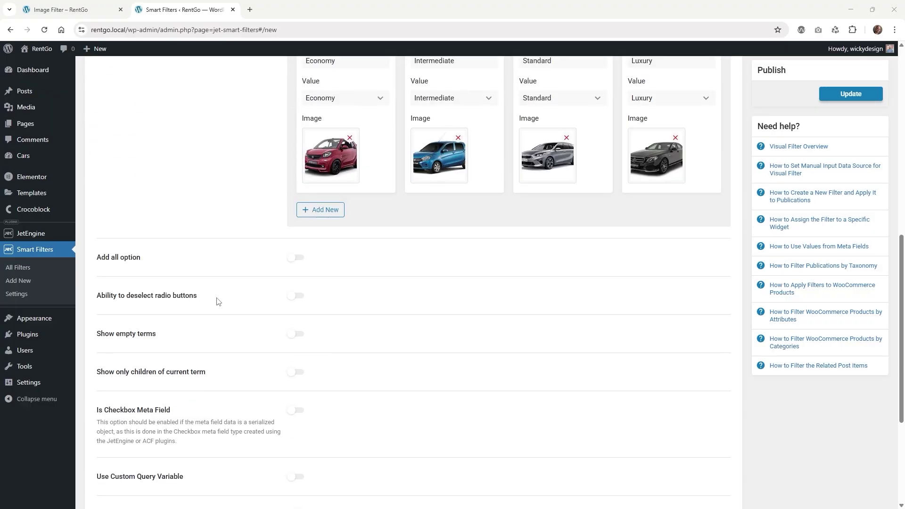
pyautogui.scroll(-2, 217, 295)
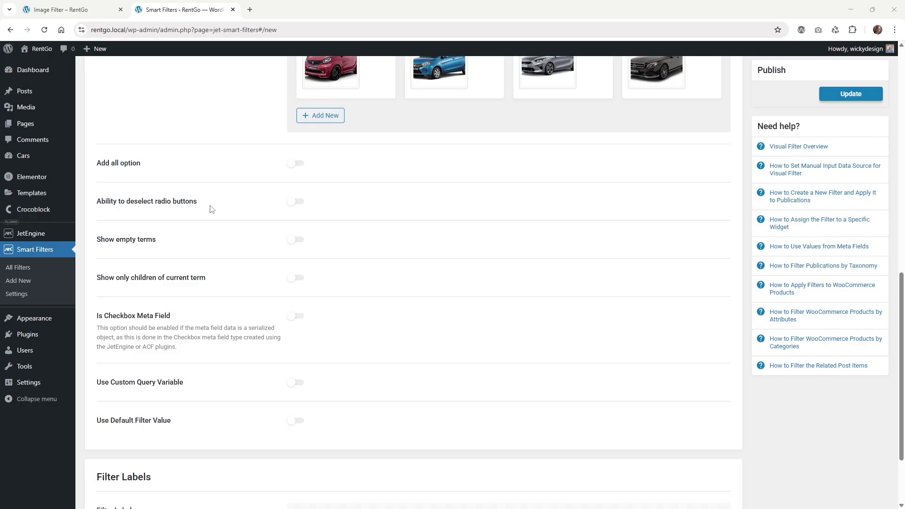
pyautogui.click(298, 202)
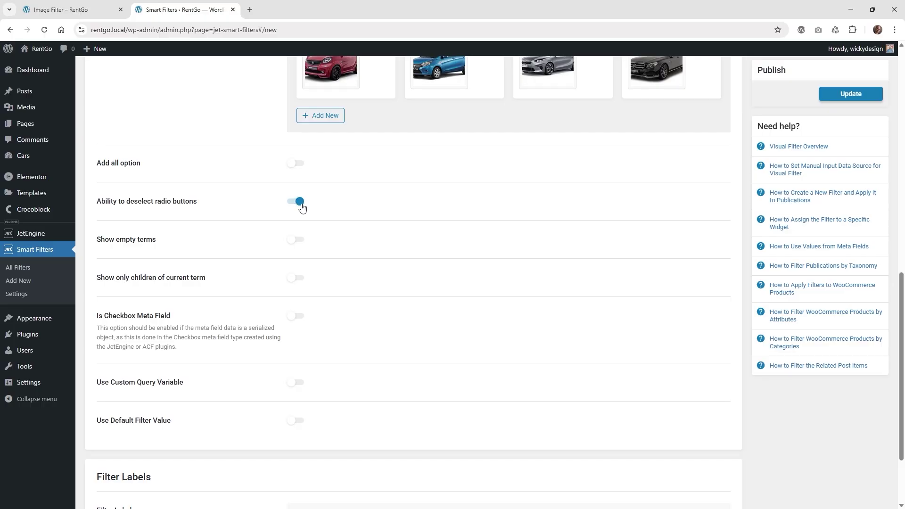
pyautogui.scroll(10, 301, 207)
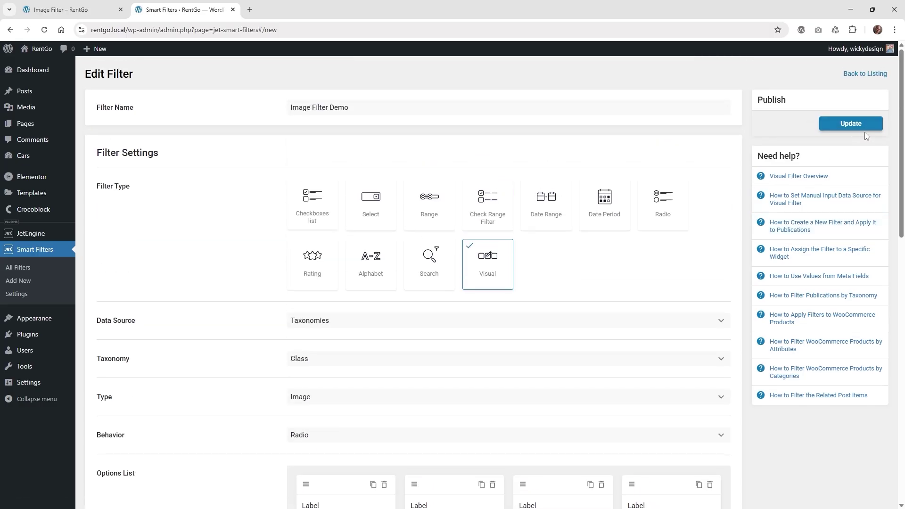
pyautogui.click(865, 127)
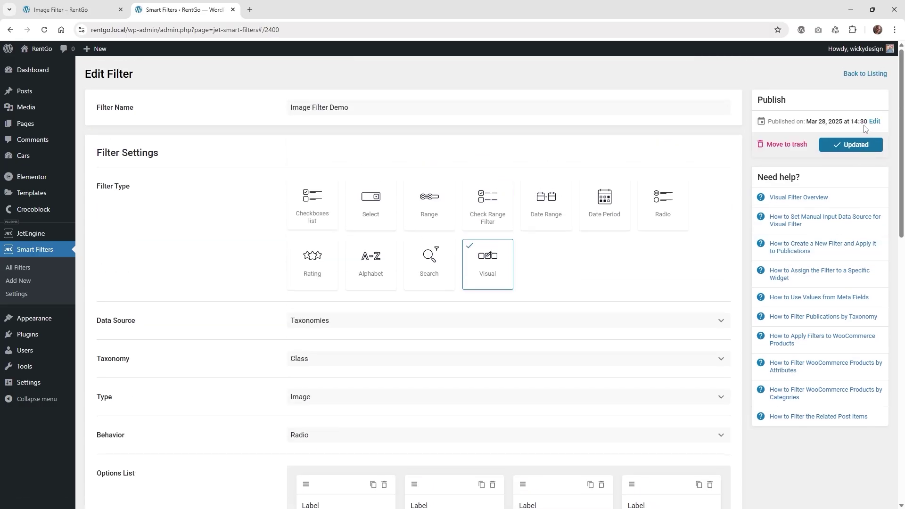
# Hide the title of the Image Filter Demo page and add a two-column Flexbox container with a narrow first column and a wide second one.
pyautogui.moveTo(37, 126)
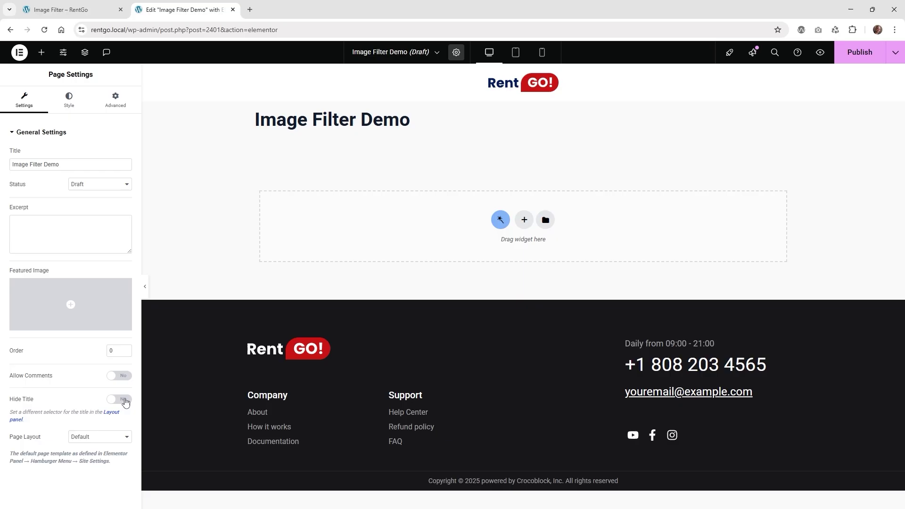
pyautogui.click(125, 401)
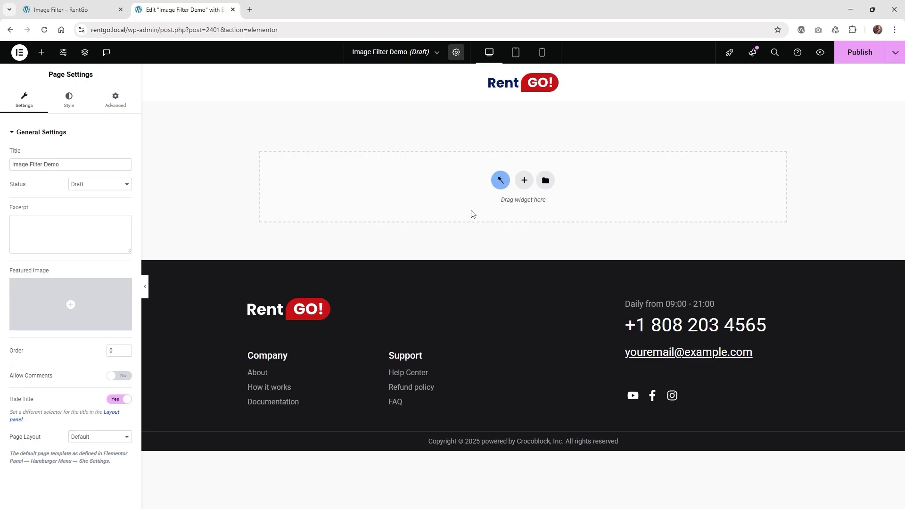
pyautogui.click(525, 181)
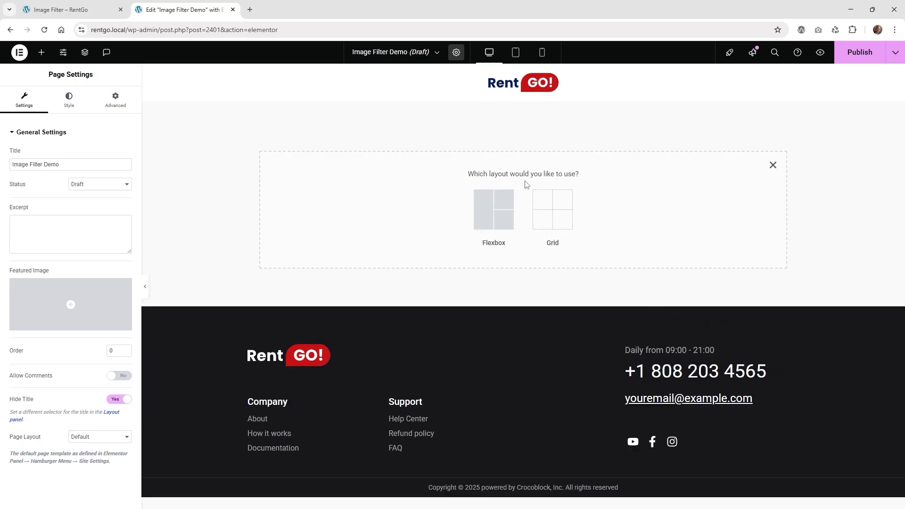
pyautogui.click(511, 225)
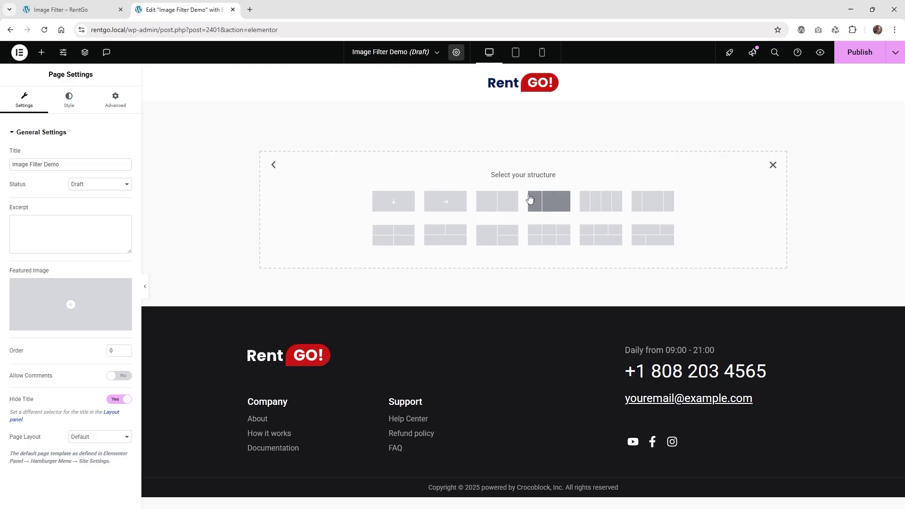
pyautogui.click(553, 208)
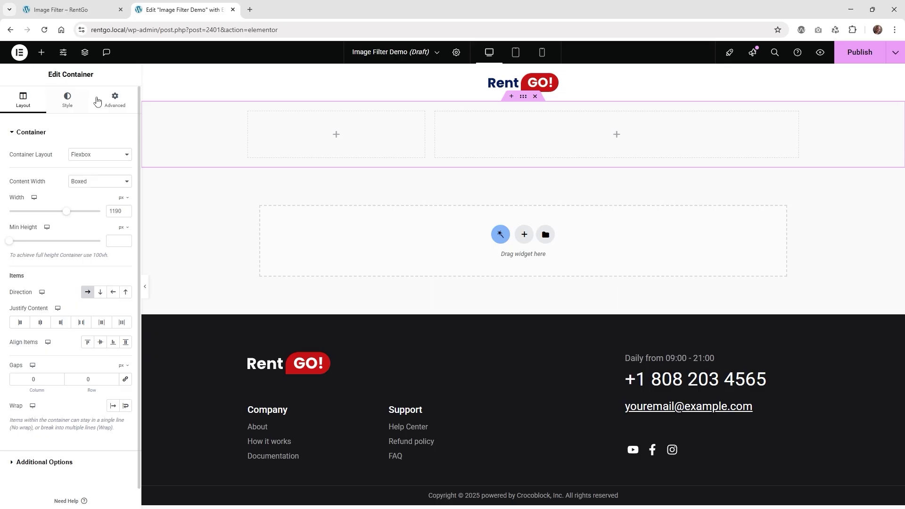
# Find the Listing Grid widget and place it in the wide column of the container.
pyautogui.click(43, 53)
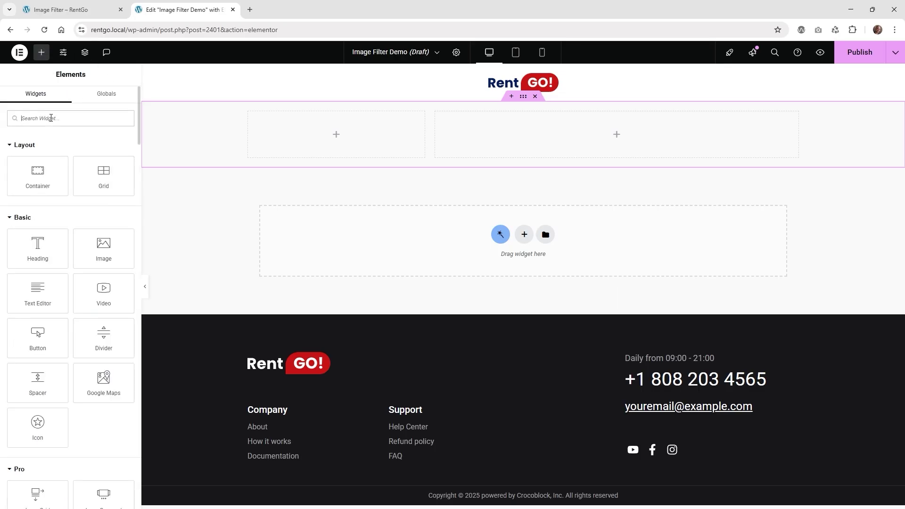
pyautogui.write('list')
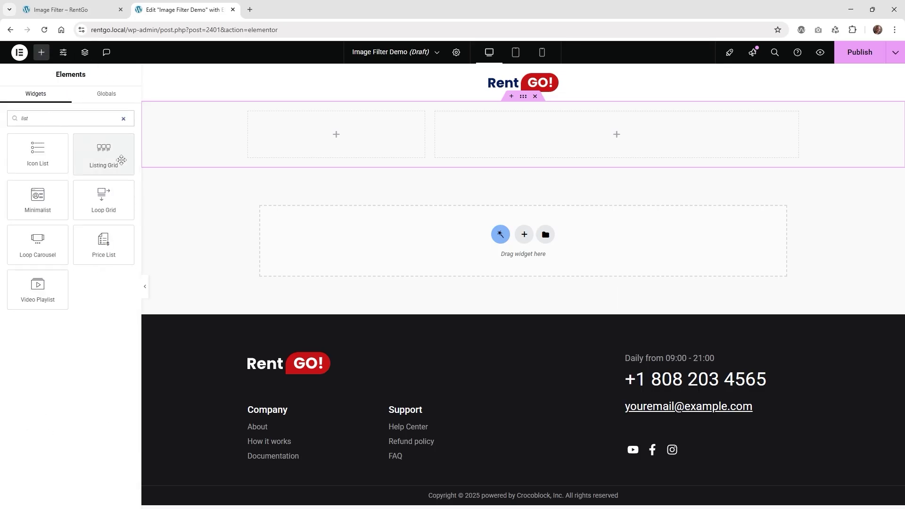
pyautogui.moveTo(121, 160); pyautogui.dragTo(584, 147)
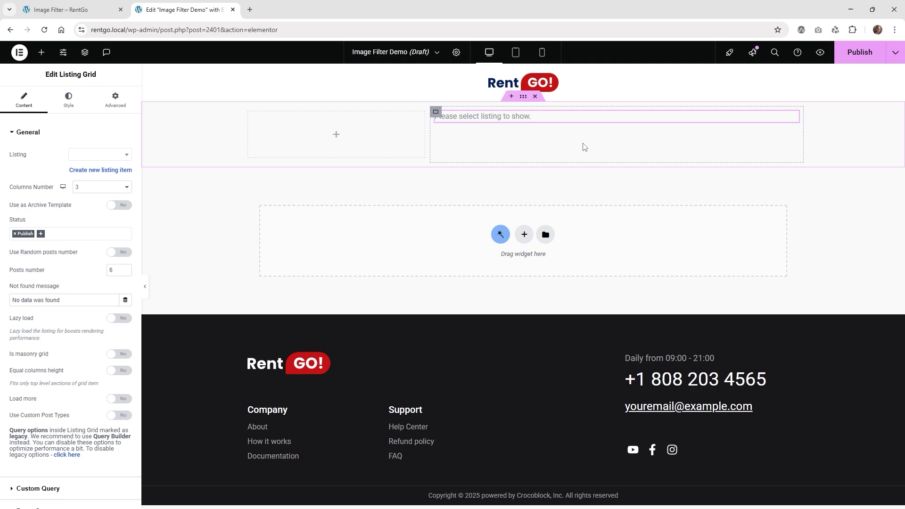
# Set the Listing Grid's listing to the Main Listing v2 item and its number of columns to 1.
pyautogui.click(82, 157)
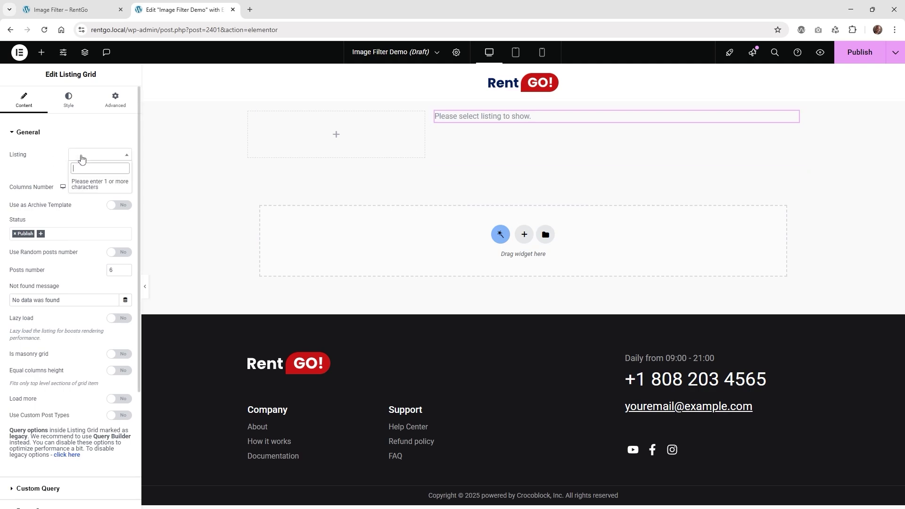
pyautogui.write('main')
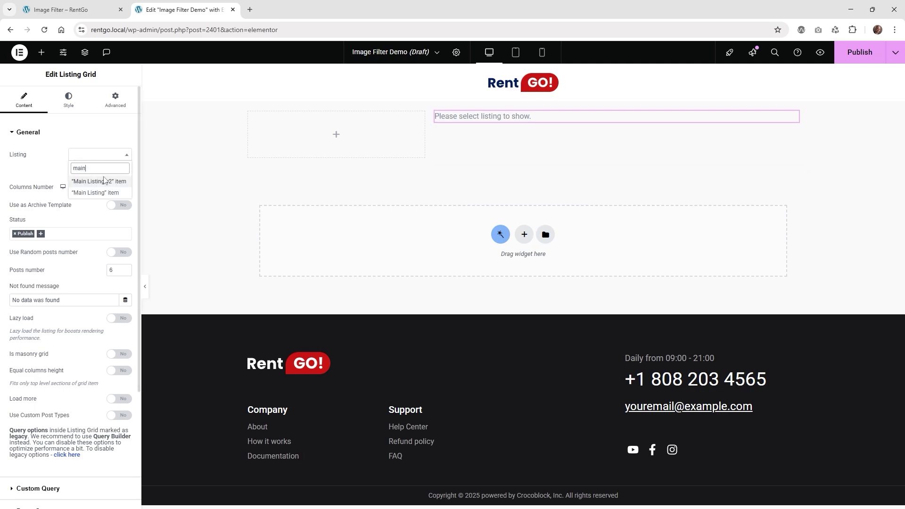
pyautogui.click(106, 188)
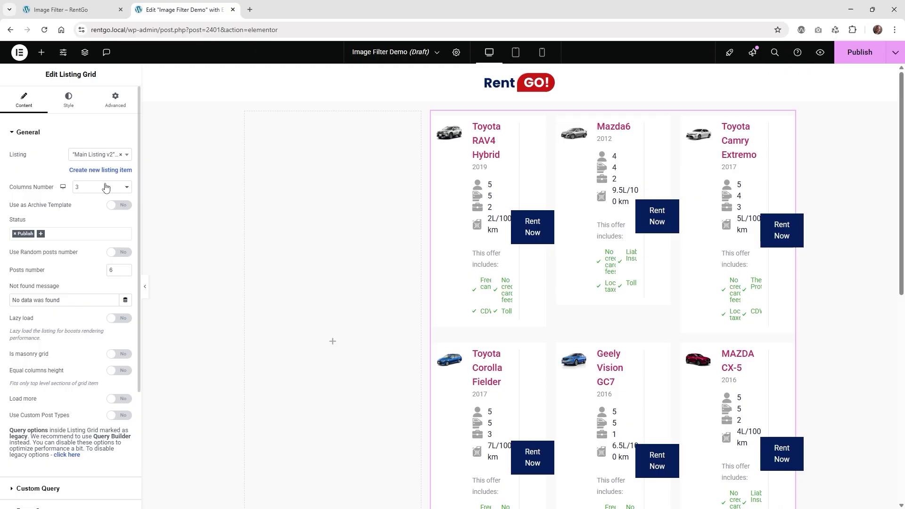
pyautogui.click(91, 195)
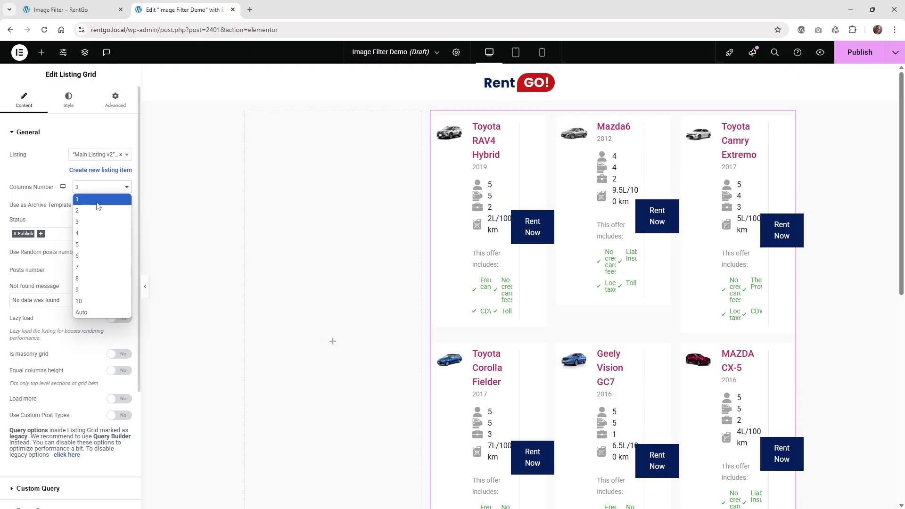
pyautogui.click(96, 201)
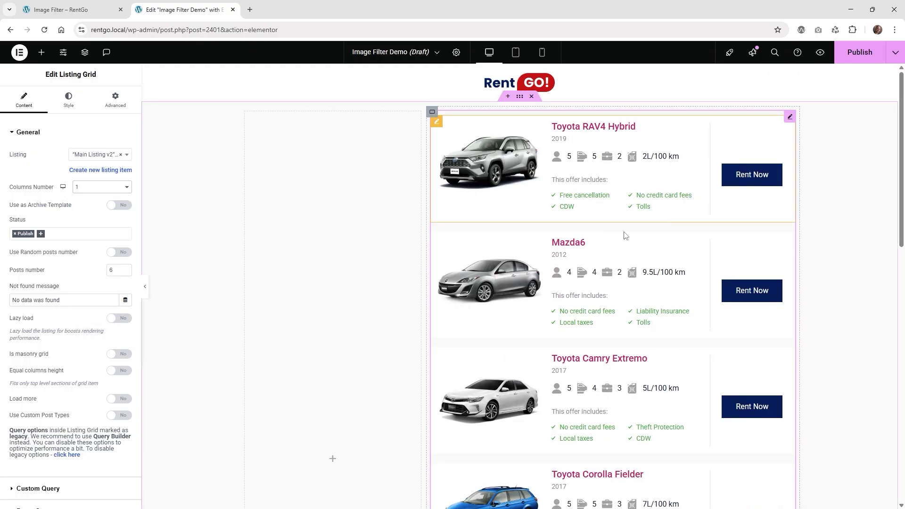
# Place a Visual Filter widget in the narrow column and select the Image Filter Demo filter for it.
pyautogui.click(43, 56)
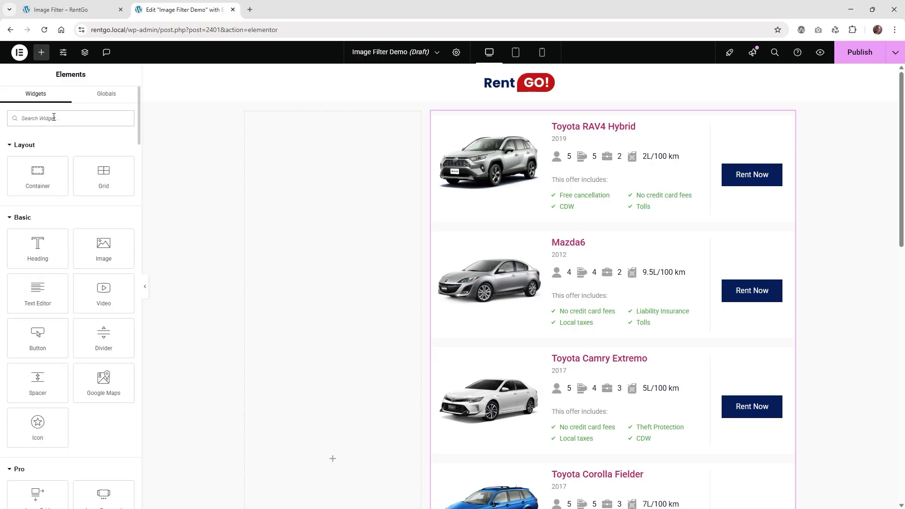
pyautogui.write('visu')
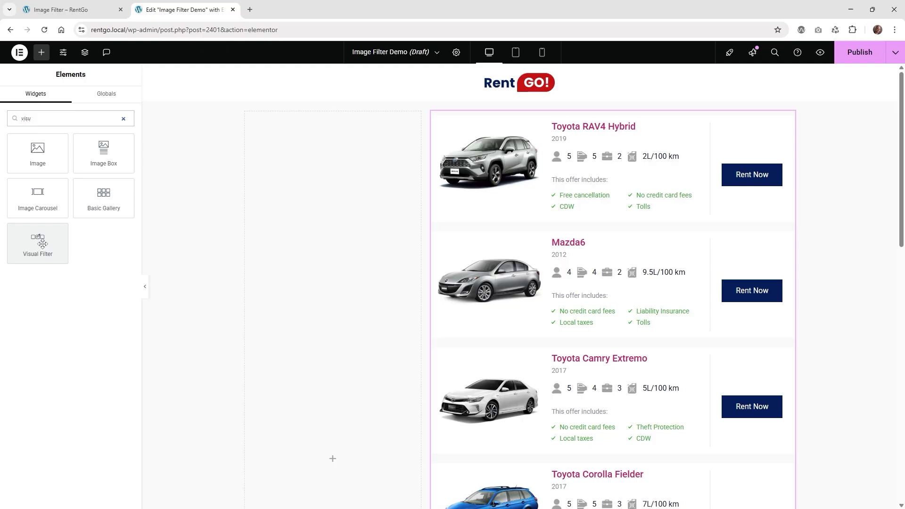
pyautogui.moveTo(42, 243); pyautogui.dragTo(334, 245)
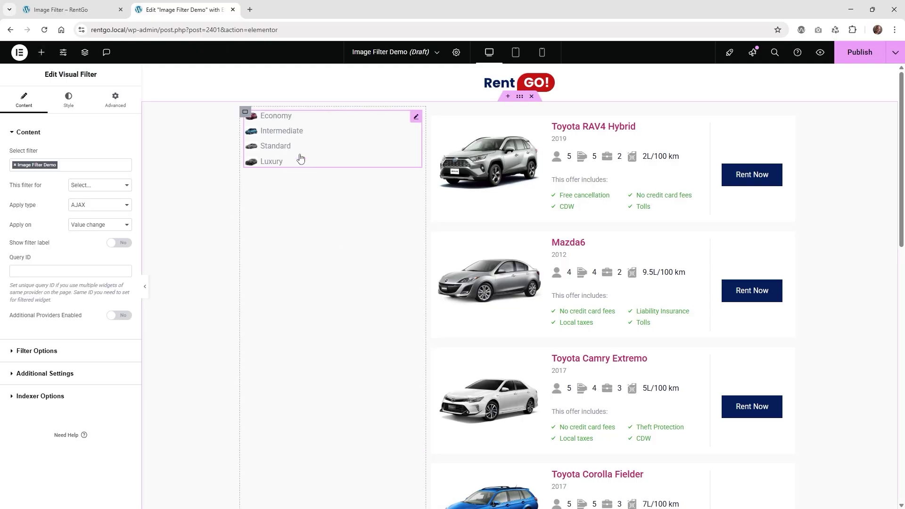
# Set the Visual Filter to target JetEngine and publish the page.
pyautogui.click(102, 187)
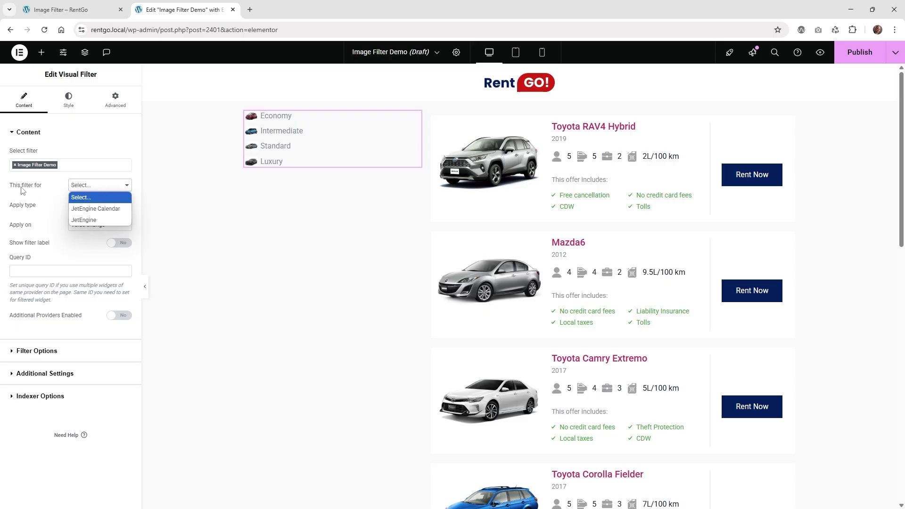
pyautogui.click(95, 221)
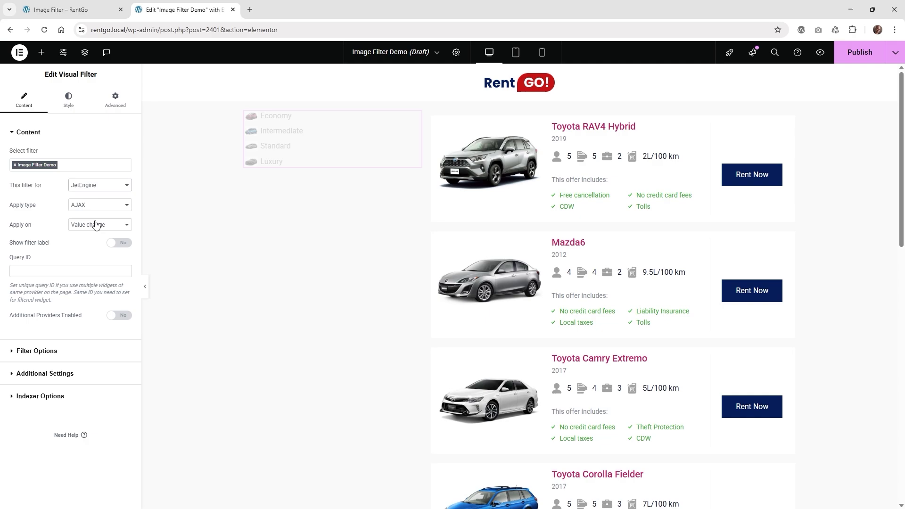
pyautogui.click(861, 53)
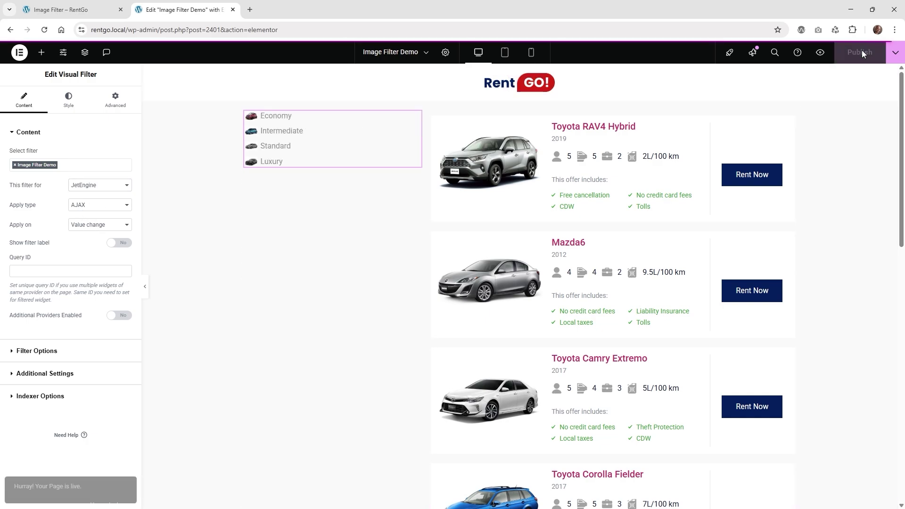
# Preview the page and test the Intermediate, Standard, Luxury and Economy filter options on the car listing.
pyautogui.click(820, 52)
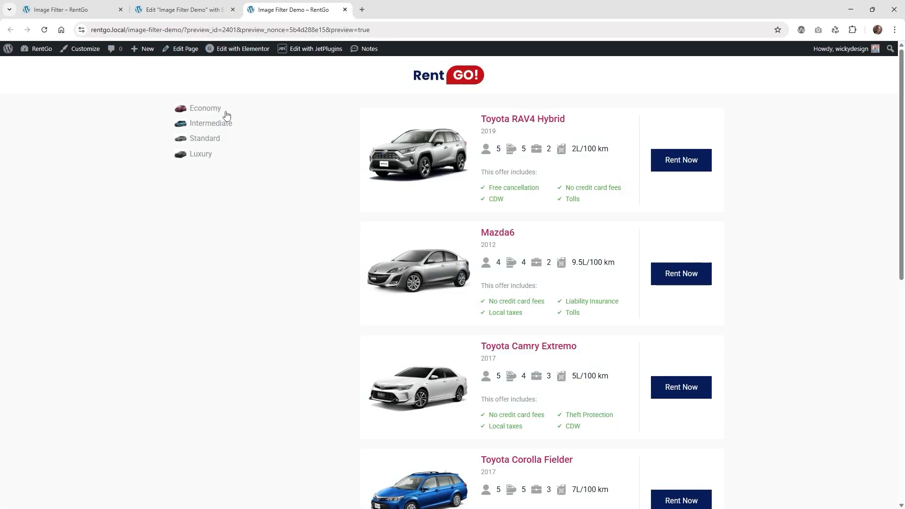
pyautogui.click(202, 126)
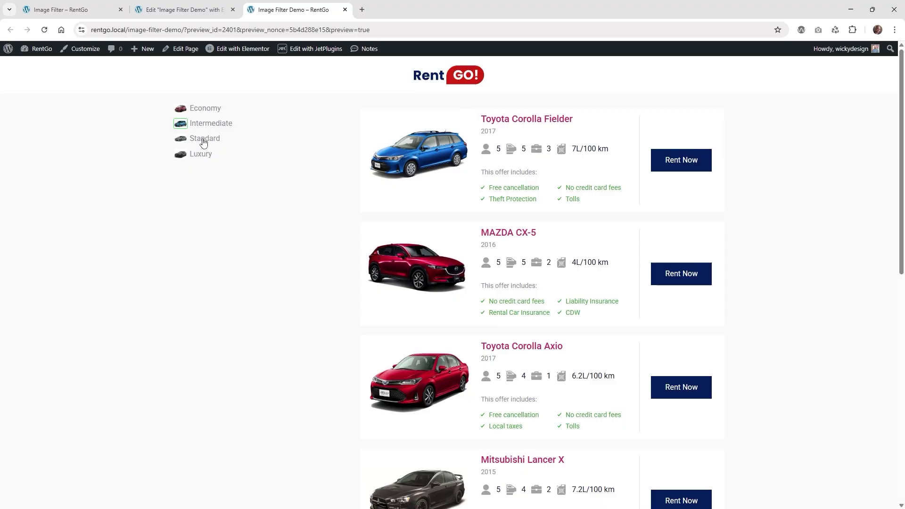
pyautogui.click(203, 140)
pyautogui.click(202, 156)
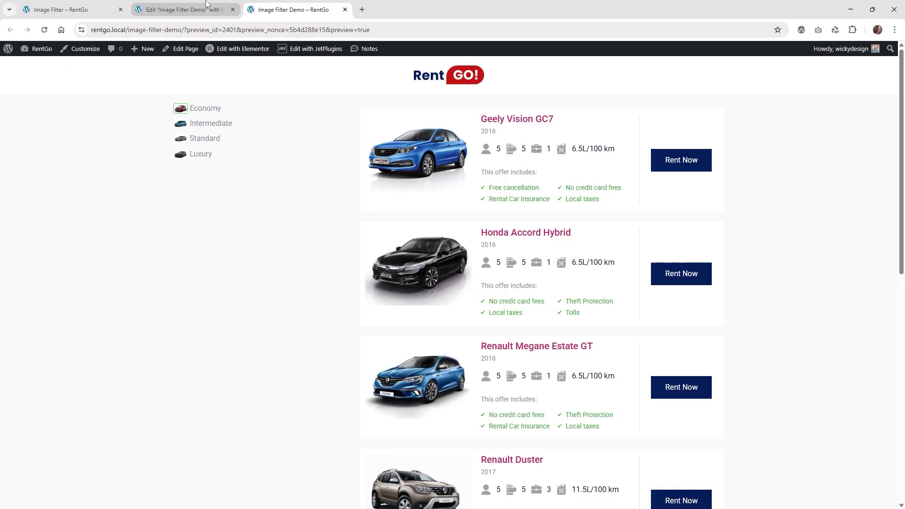
# Return to the Elementor editor, turn off the Visual Filter's item labels and choose Full as its image size.
pyautogui.click(184, 9)
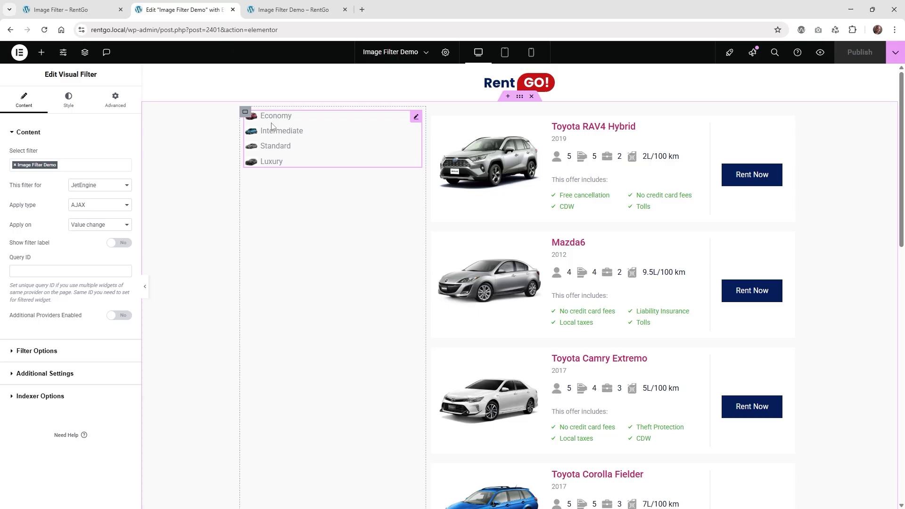
pyautogui.click(46, 352)
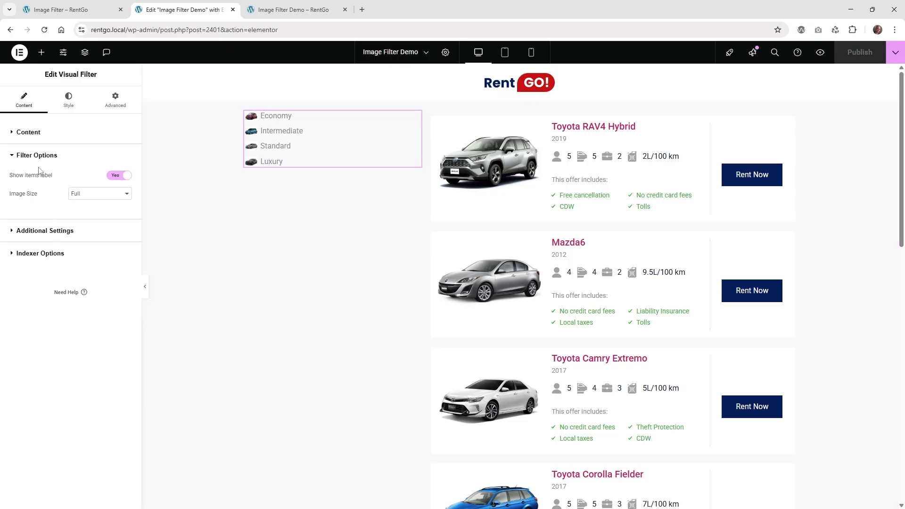
pyautogui.click(120, 177)
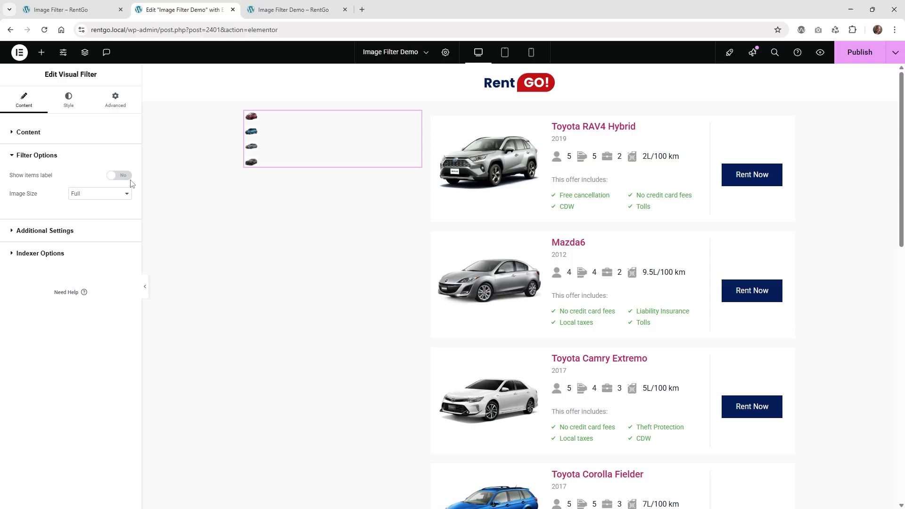
pyautogui.click(93, 198)
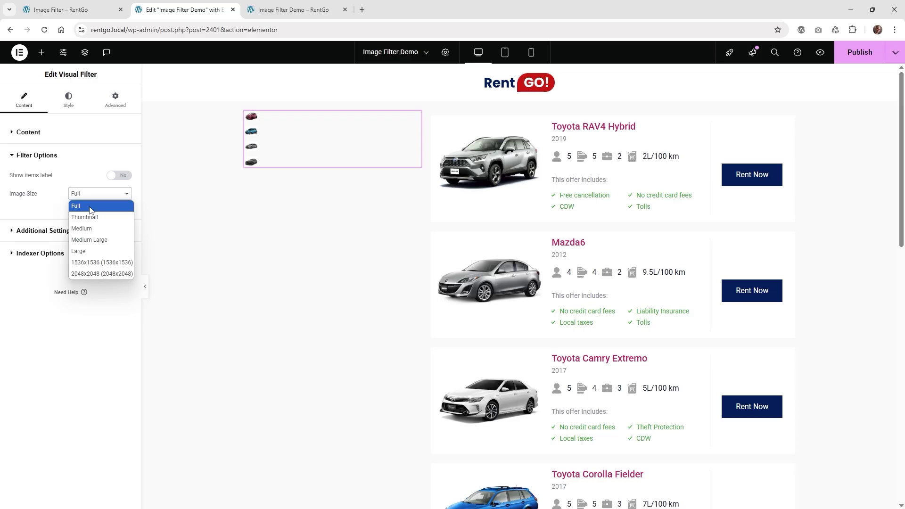
pyautogui.click(91, 207)
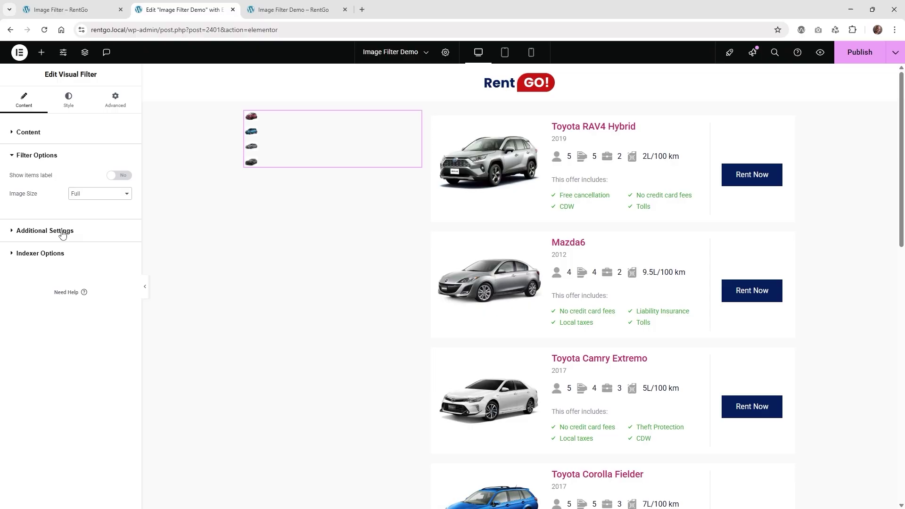
pyautogui.click(61, 234)
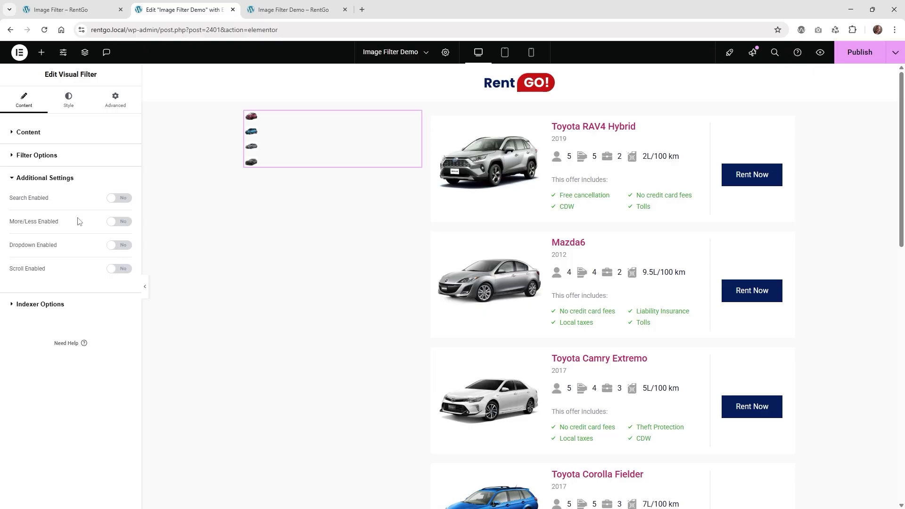
pyautogui.click(41, 305)
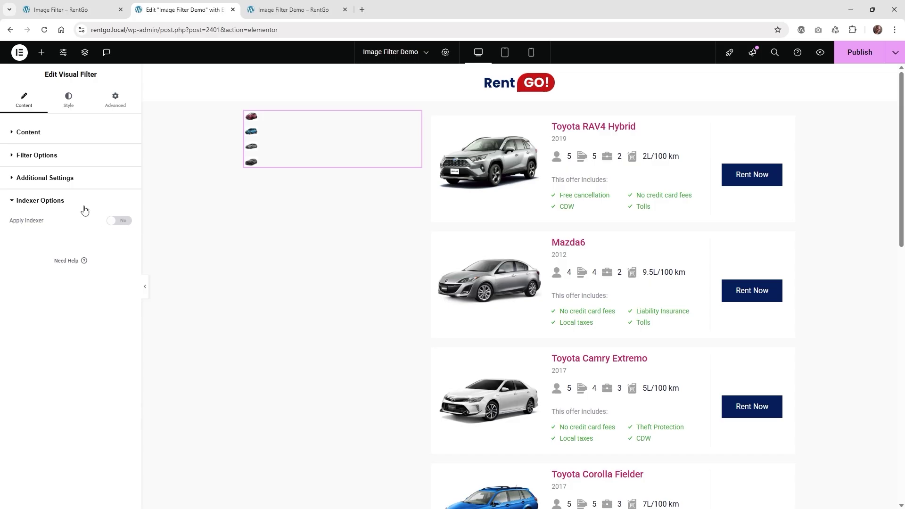
pyautogui.click(40, 133)
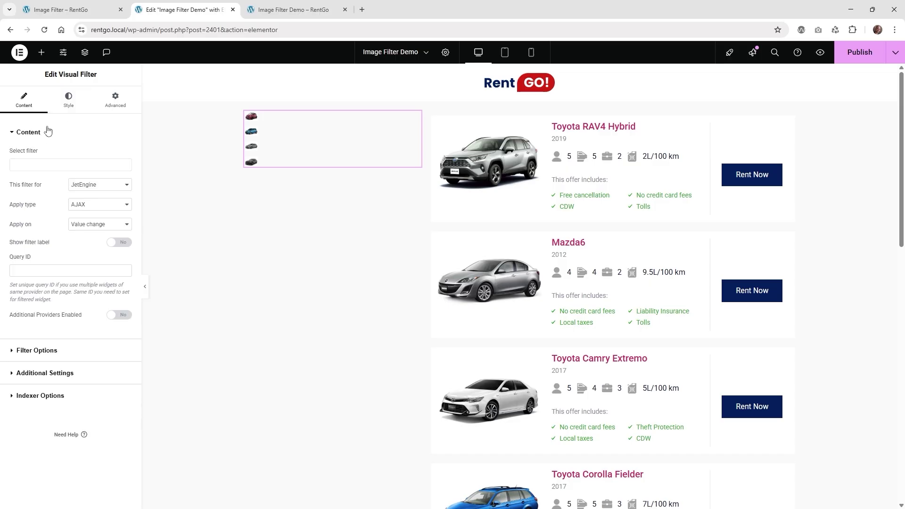
pyautogui.click(67, 101)
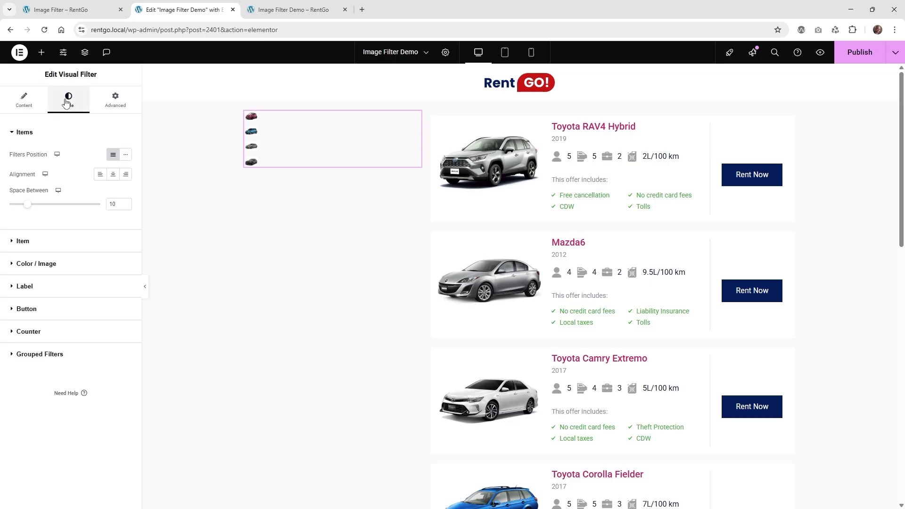
# Turn the Visual Filter's item labels back on in its filter options.
pyautogui.click(24, 100)
pyautogui.click(53, 357)
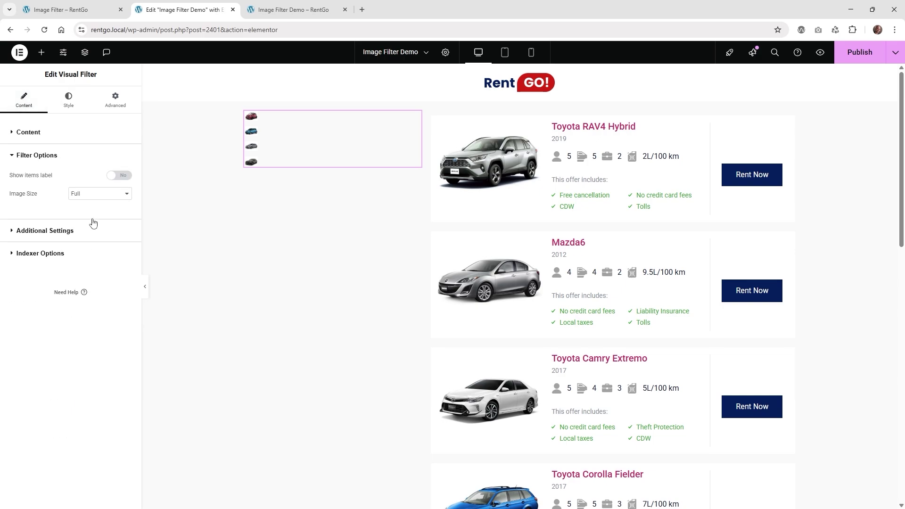
pyautogui.click(120, 176)
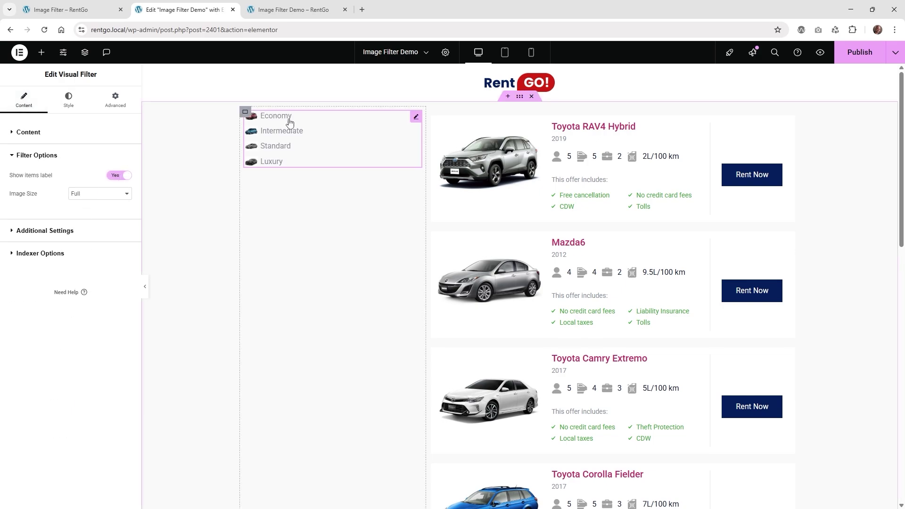
# Arrange the filter items in a column with left alignment and clear their Space Between value.
pyautogui.click(68, 100)
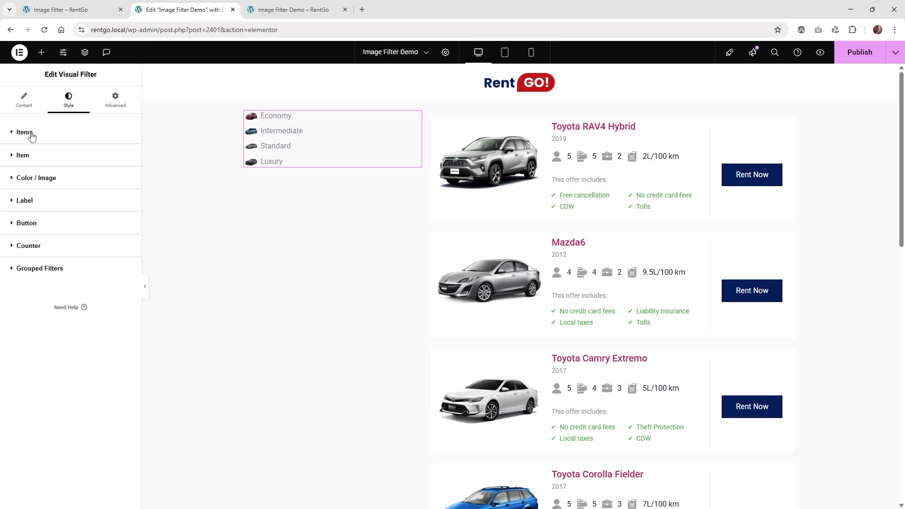
pyautogui.click(32, 136)
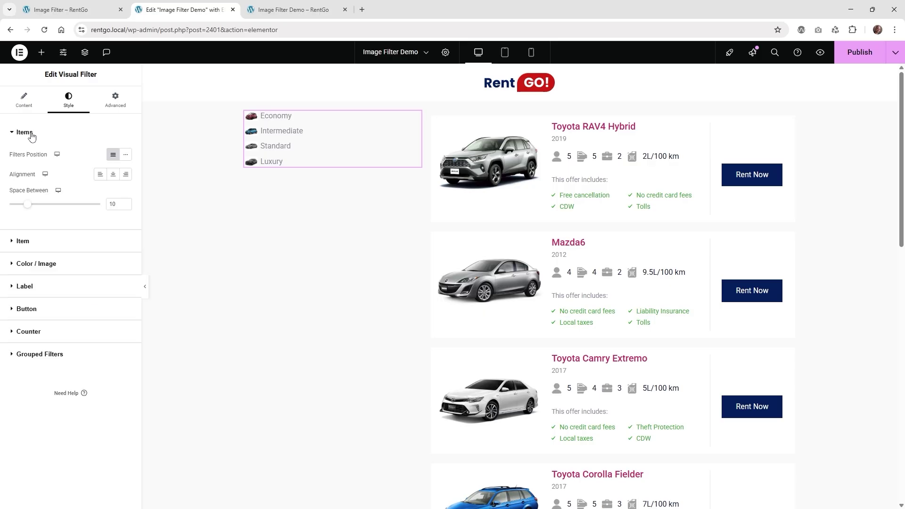
pyautogui.click(125, 157)
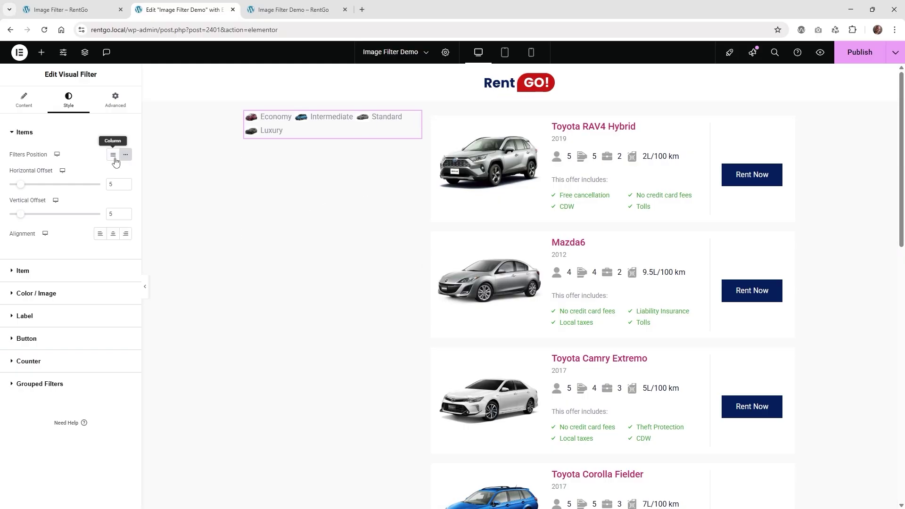
pyautogui.click(113, 155)
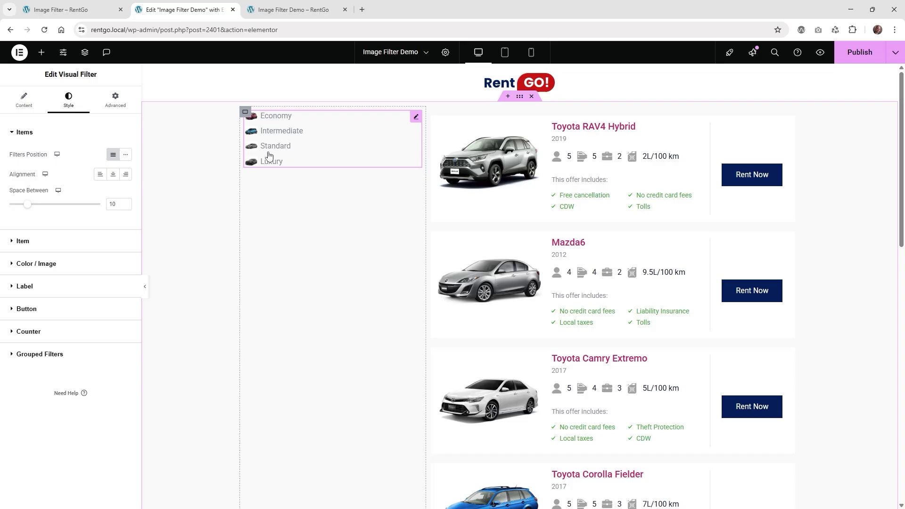
pyautogui.click(113, 175)
pyautogui.click(131, 175)
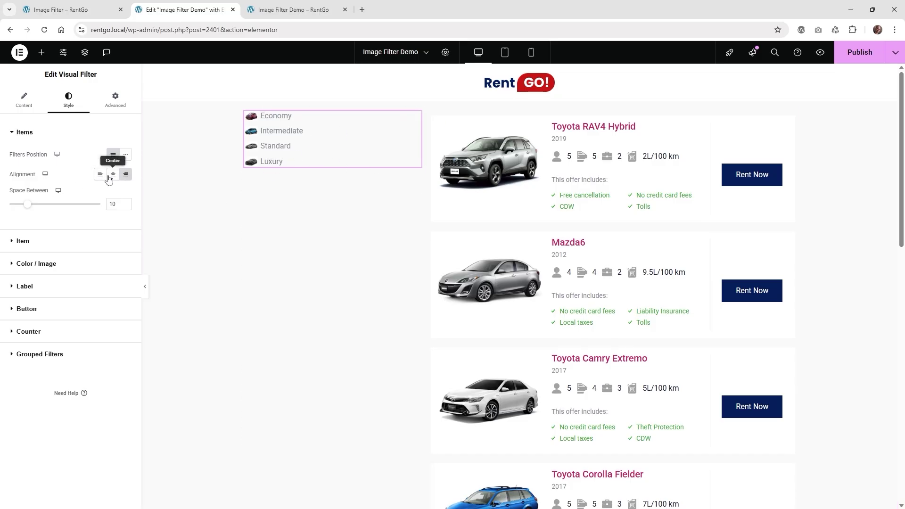
pyautogui.click(100, 175)
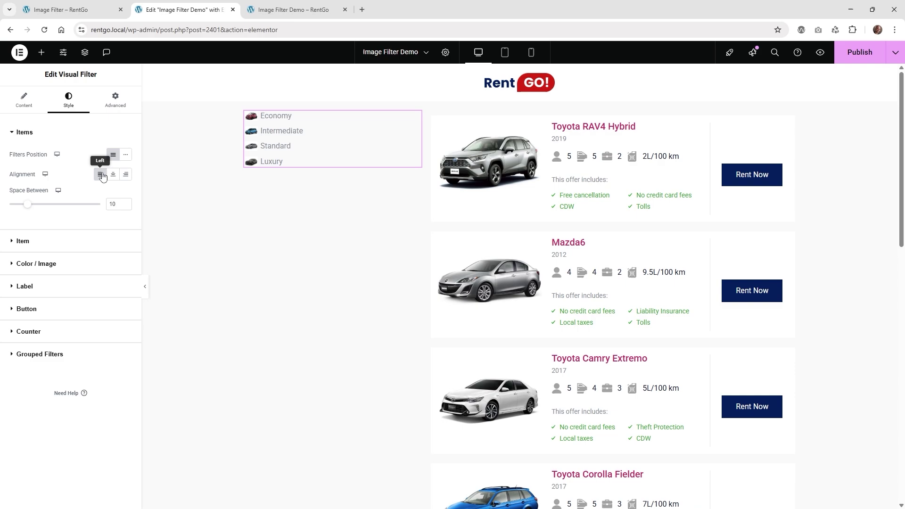
pyautogui.moveTo(28, 208); pyautogui.dragTo(53, 209)
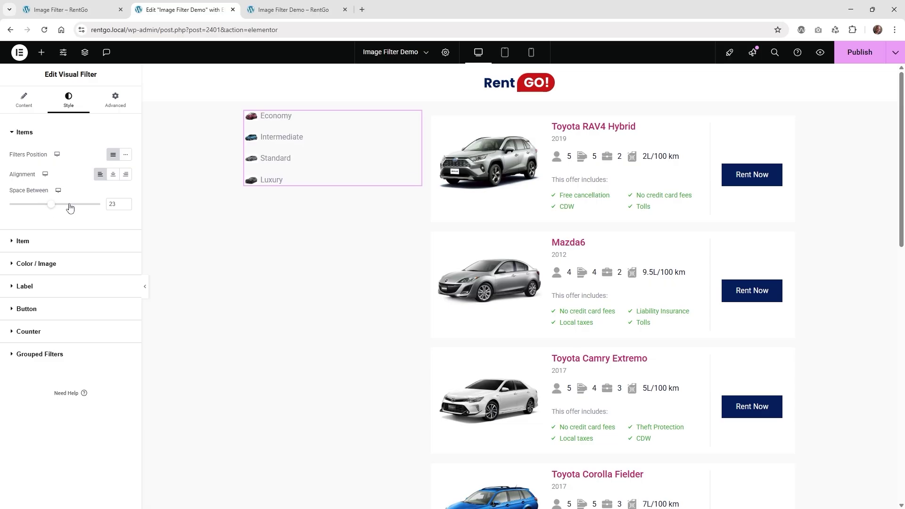
pyautogui.press('BackSpace')
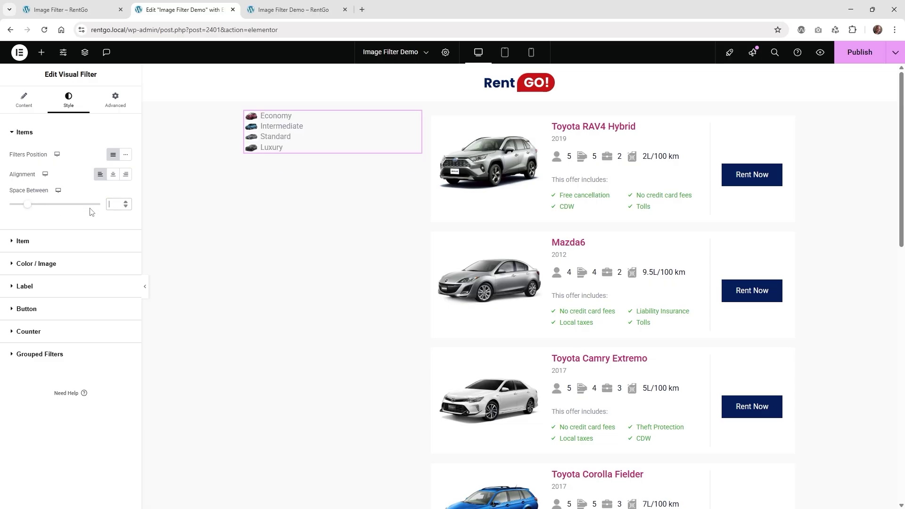
# Set the Color / Image size of the Visual Filter to 175.
pyautogui.click(36, 265)
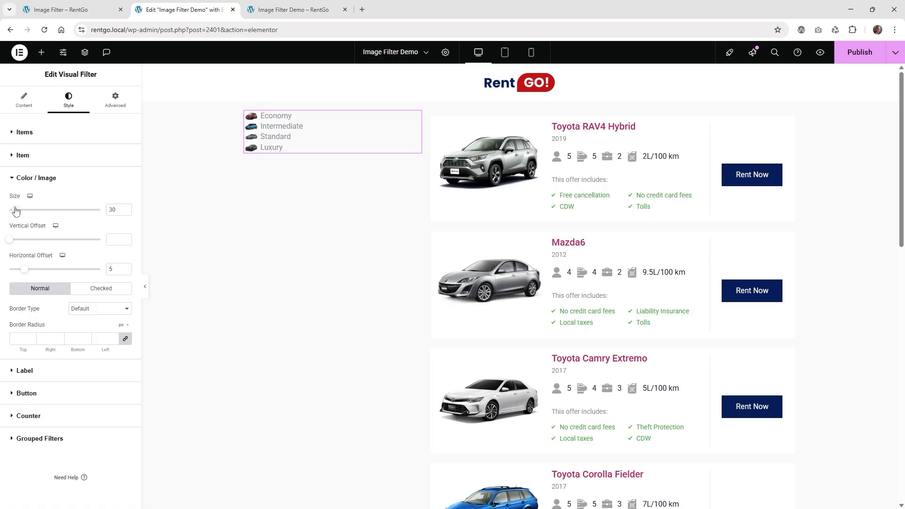
pyautogui.moveTo(17, 215); pyautogui.dragTo(44, 227)
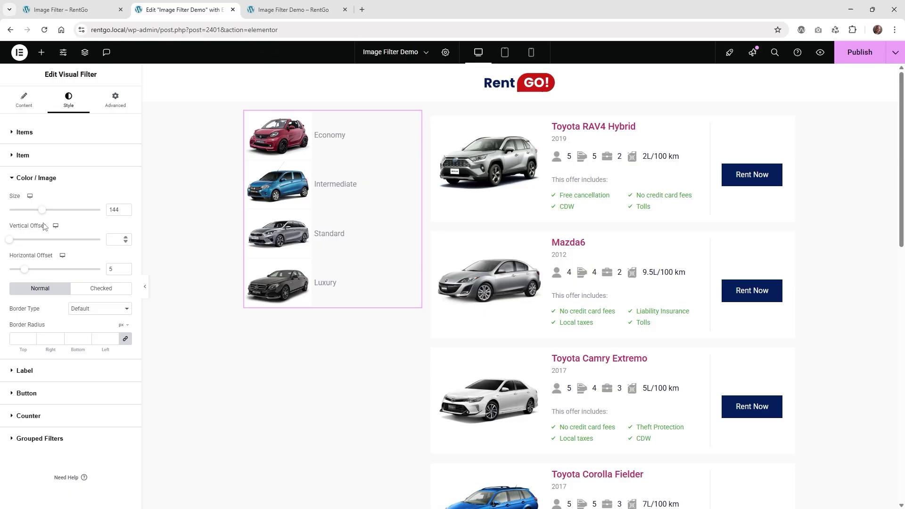
pyautogui.moveTo(119, 209); pyautogui.dragTo(99, 210)
pyautogui.write('200')
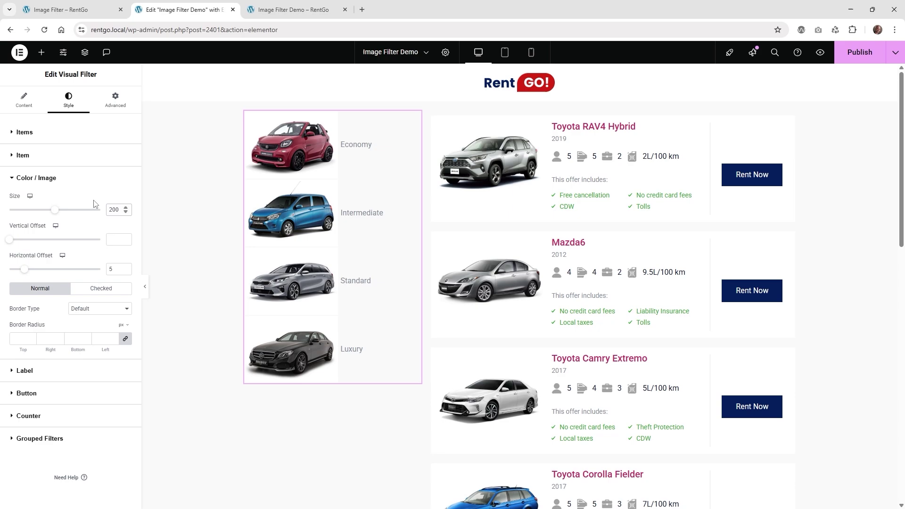
pyautogui.press('BackSpace')
pyautogui.press('BackSpace')
pyautogui.press('BackSpace')
pyautogui.write('150')
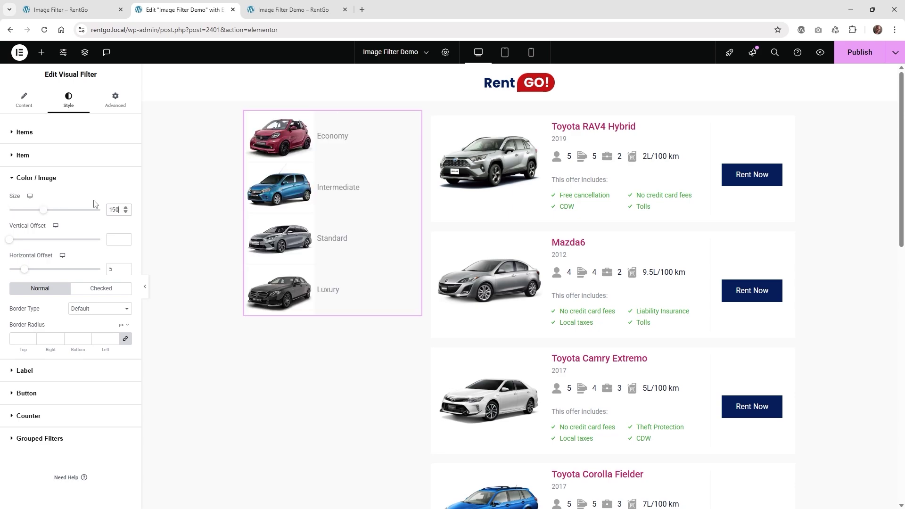
pyautogui.press('BackSpace')
pyautogui.press('BackSpace')
pyautogui.write('75')
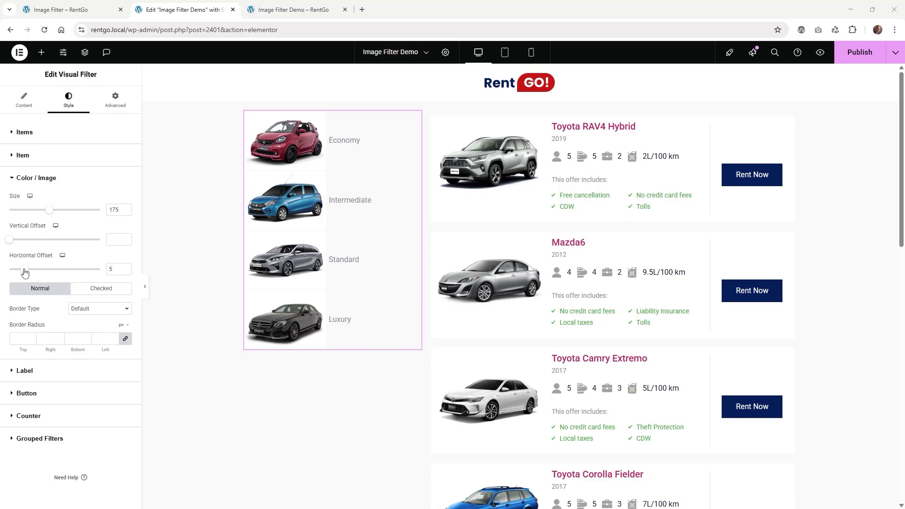
# Set the filter images' horizontal offset to 16 and vertical offset to 4.
pyautogui.moveTo(24, 270); pyautogui.dragTo(58, 273)
pyautogui.moveTo(8, 243); pyautogui.dragTo(30, 242)
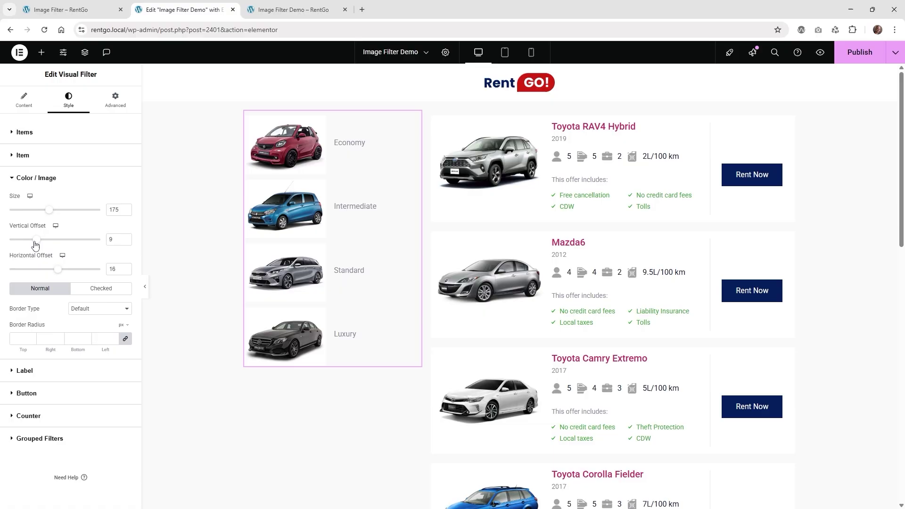
pyautogui.click(51, 160)
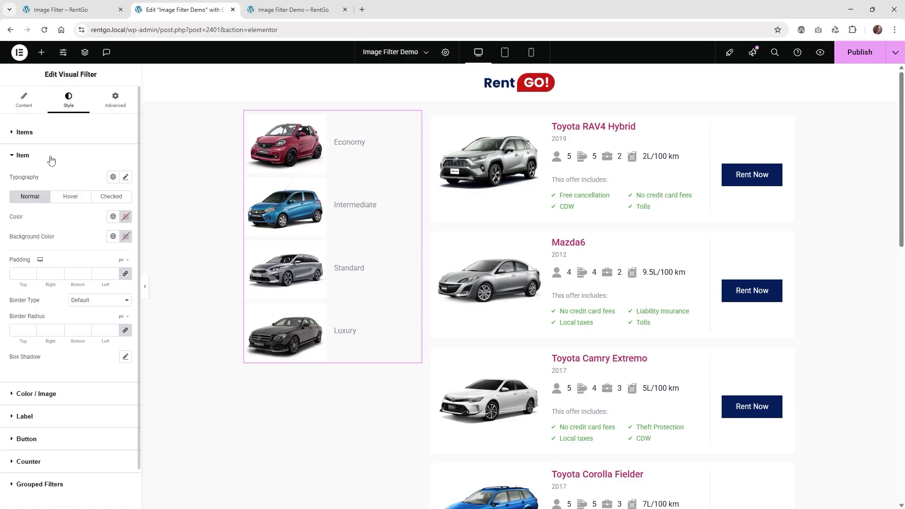
pyautogui.click(50, 133)
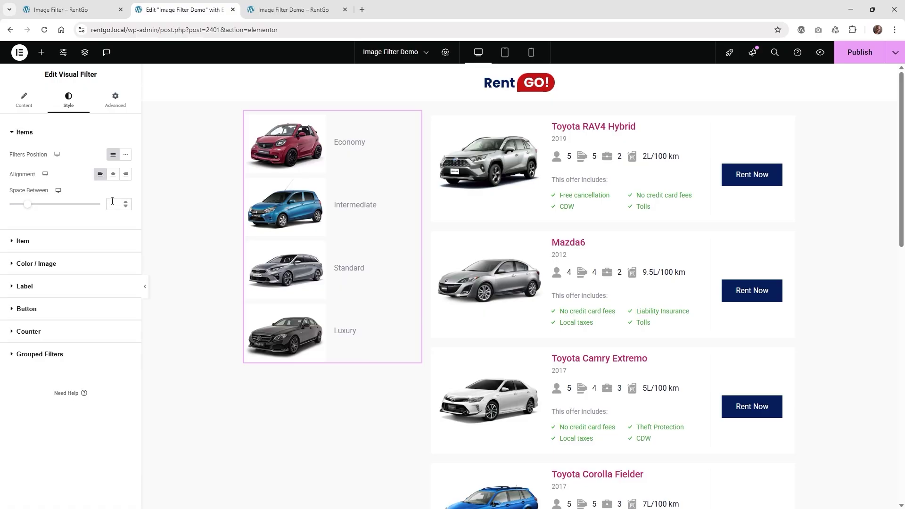
pyautogui.click(24, 136)
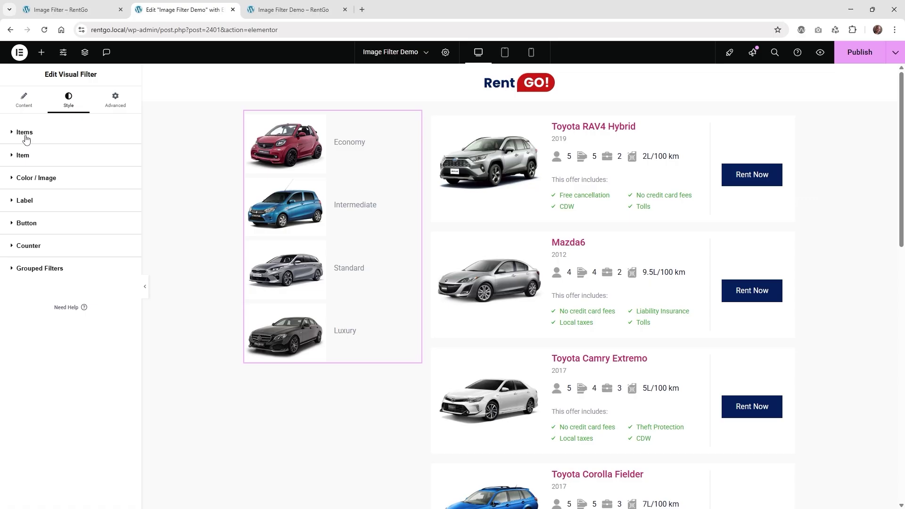
pyautogui.click(35, 183)
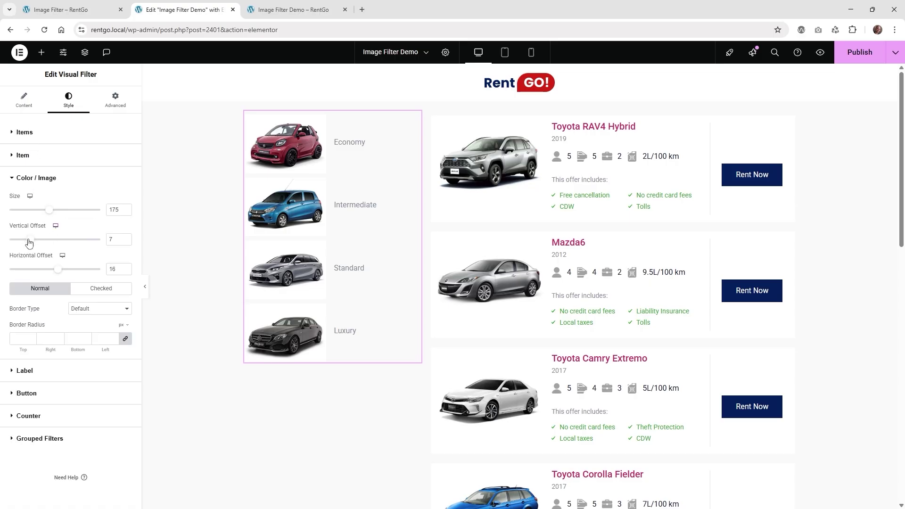
pyautogui.moveTo(29, 242)
pyautogui.mouseDown()
pyautogui.moveTo(87, 240)
pyautogui.moveTo(7, 243)
pyautogui.moveTo(52, 246)
pyautogui.moveTo(21, 242)
pyautogui.mouseUp()
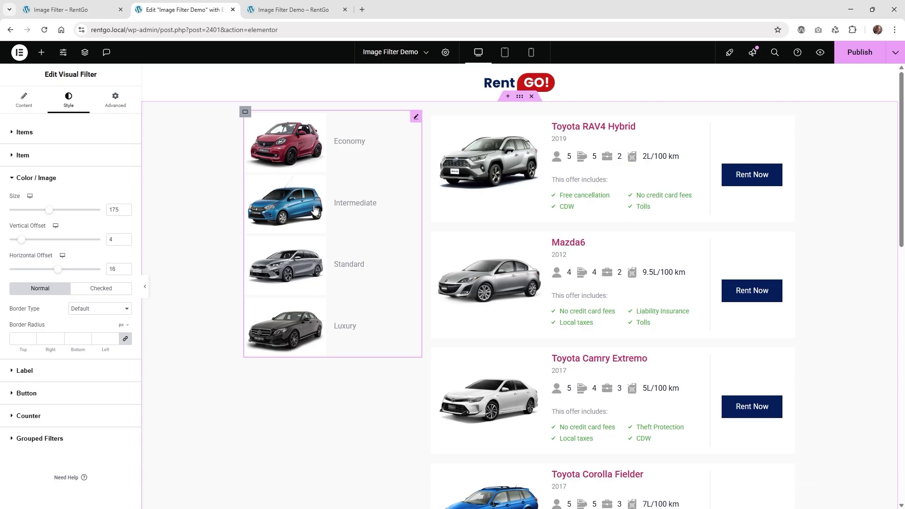
# Give the Visual Filter widget a Classic background in white for its normal state.
pyautogui.click(107, 109)
pyautogui.click(73, 137)
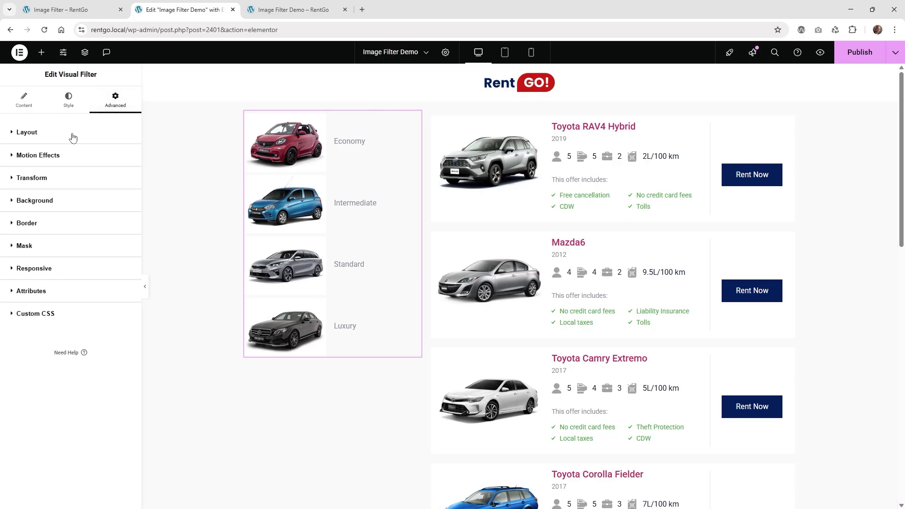
pyautogui.click(35, 200)
pyautogui.click(113, 243)
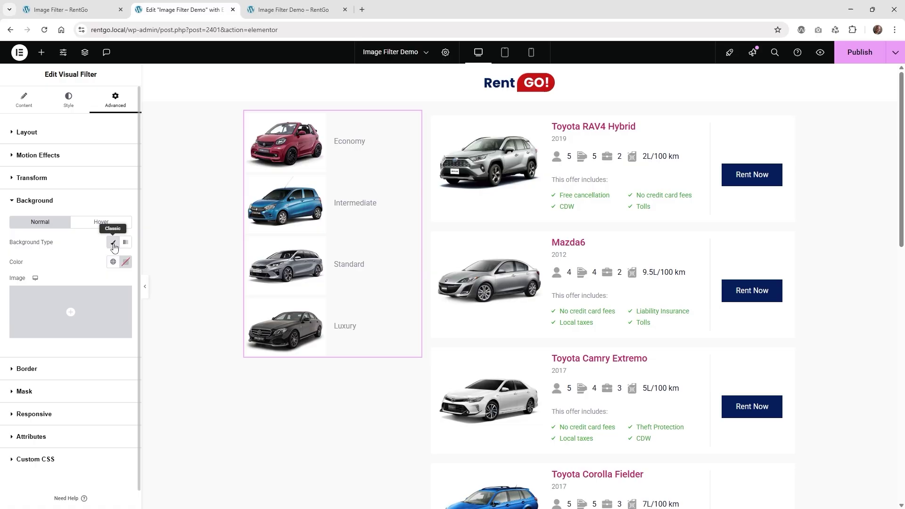
pyautogui.click(126, 262)
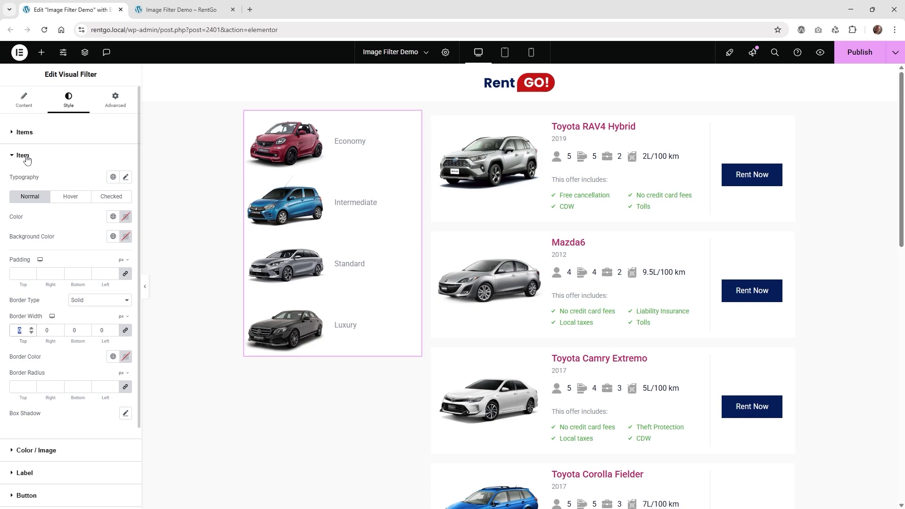
# Set the typography size of the filter item labels to 24 px.
pyautogui.click(125, 177)
pyautogui.moveTo(25, 256)
pyautogui.mouseDown()
pyautogui.moveTo(33, 259)
pyautogui.moveTo(16, 255)
pyautogui.moveTo(26, 256)
pyautogui.mouseUp()
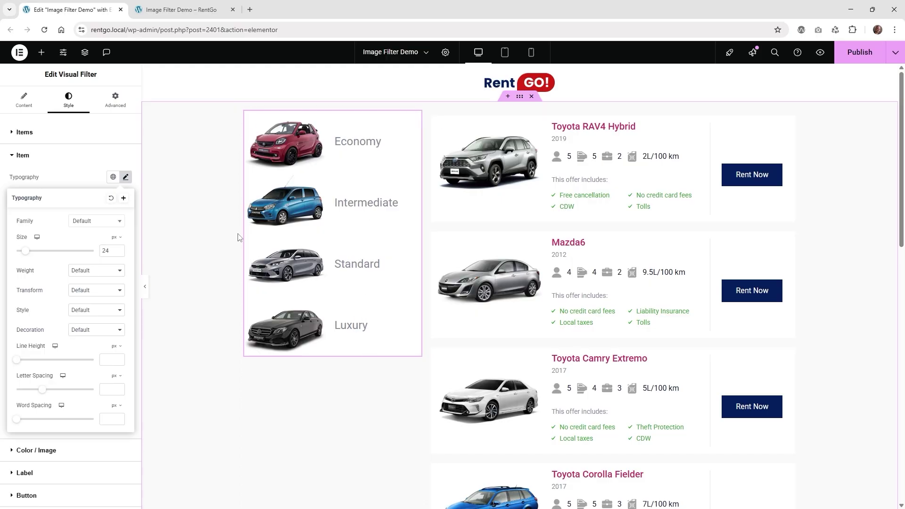
pyautogui.click(57, 164)
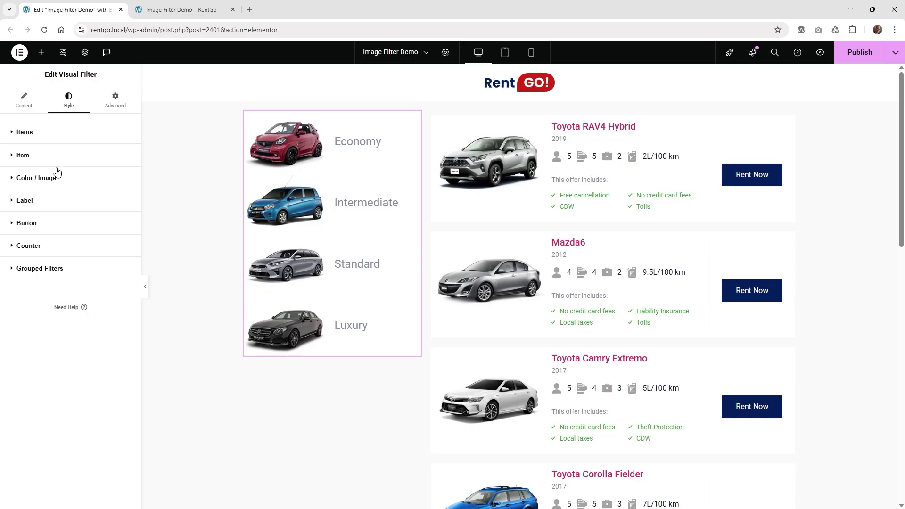
# Set the hover text color of the filter items to the green global color.
pyautogui.click(56, 162)
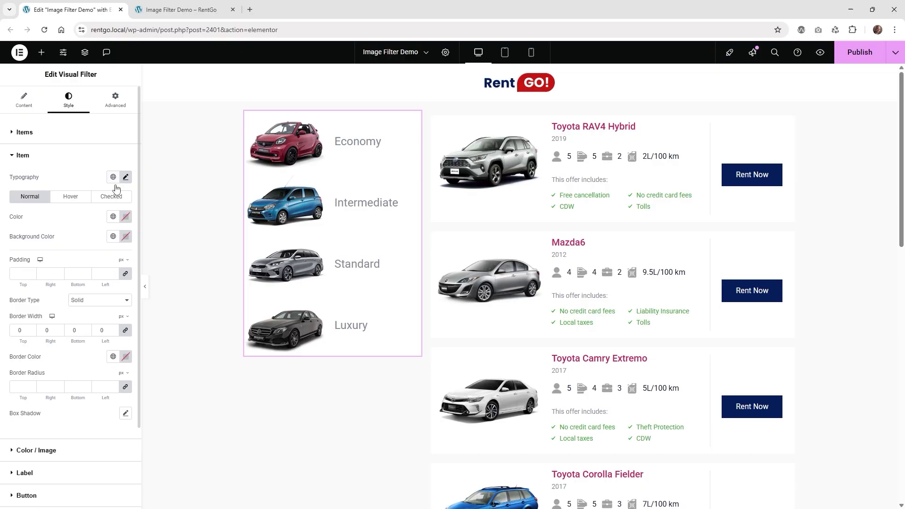
pyautogui.click(72, 205)
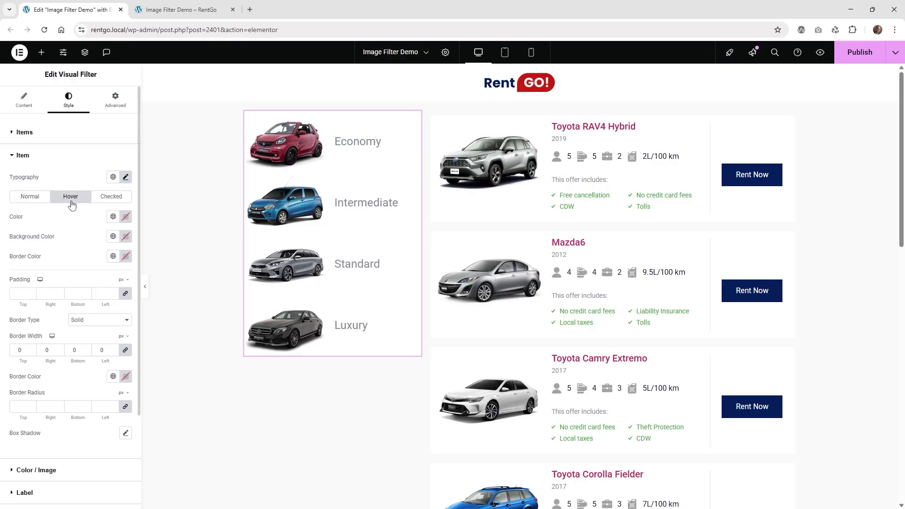
pyautogui.click(113, 217)
pyautogui.click(57, 320)
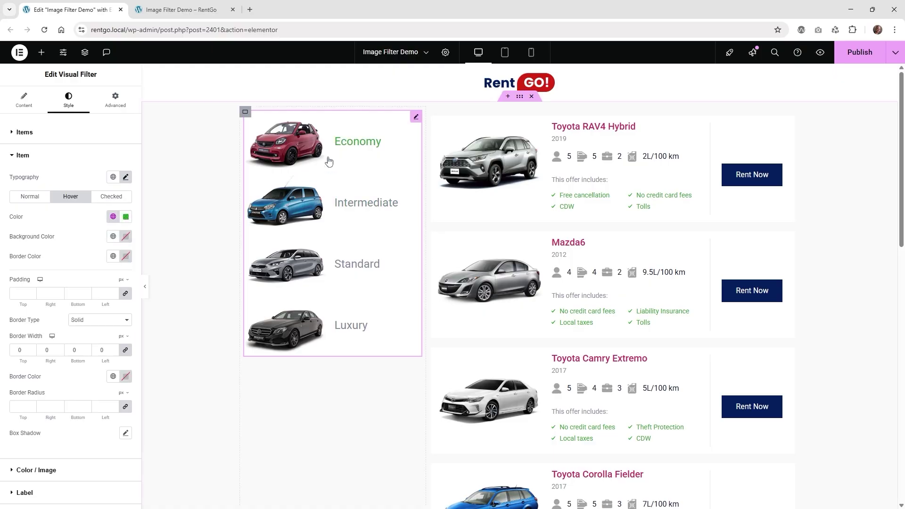
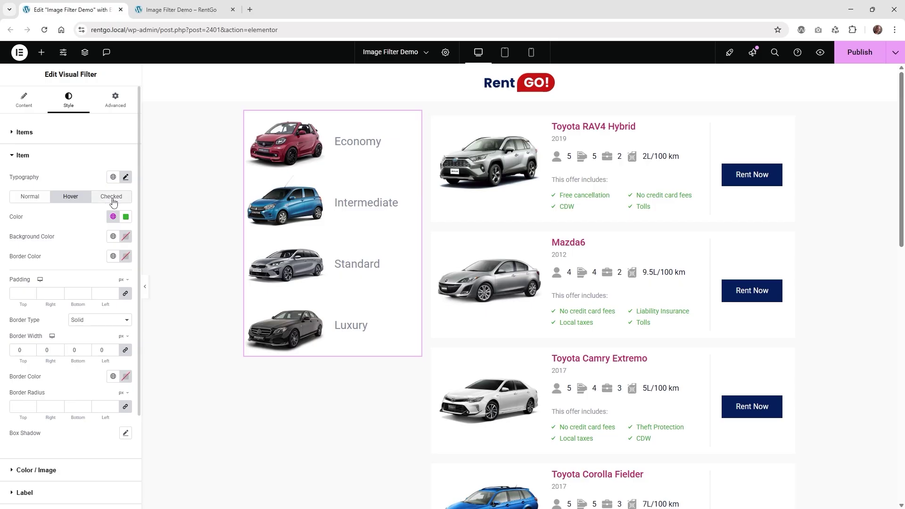
# Set the checked-state border color of the filter items to the green global color and their border width to 1 px on all sides.
pyautogui.click(112, 200)
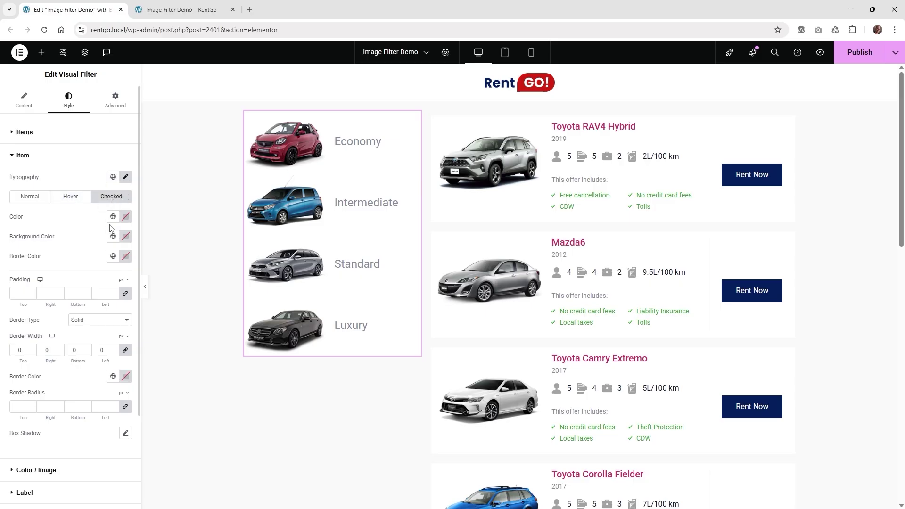
pyautogui.click(113, 257)
pyautogui.click(63, 360)
pyautogui.click(24, 197)
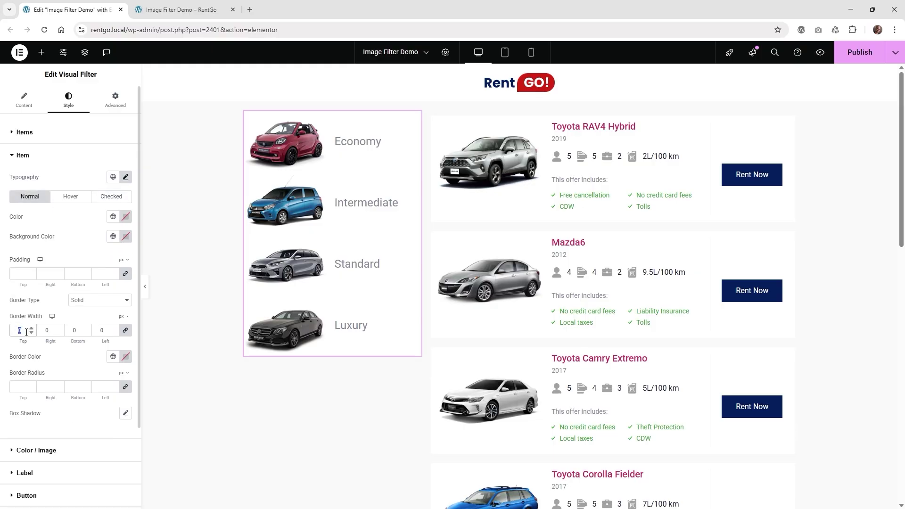
pyautogui.write('1')
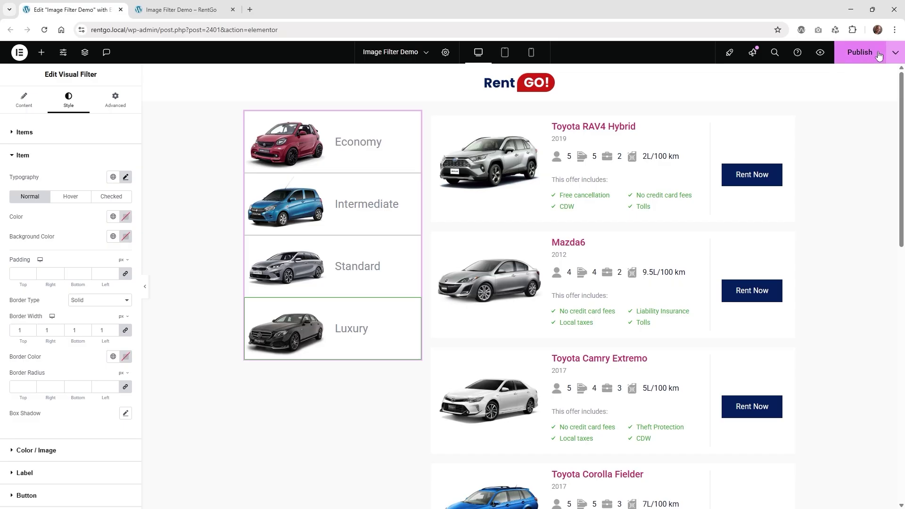
# Publish the page, reload its live version and test the Economy, Intermediate and Standard filter items.
pyautogui.click(860, 52)
pyautogui.click(181, 9)
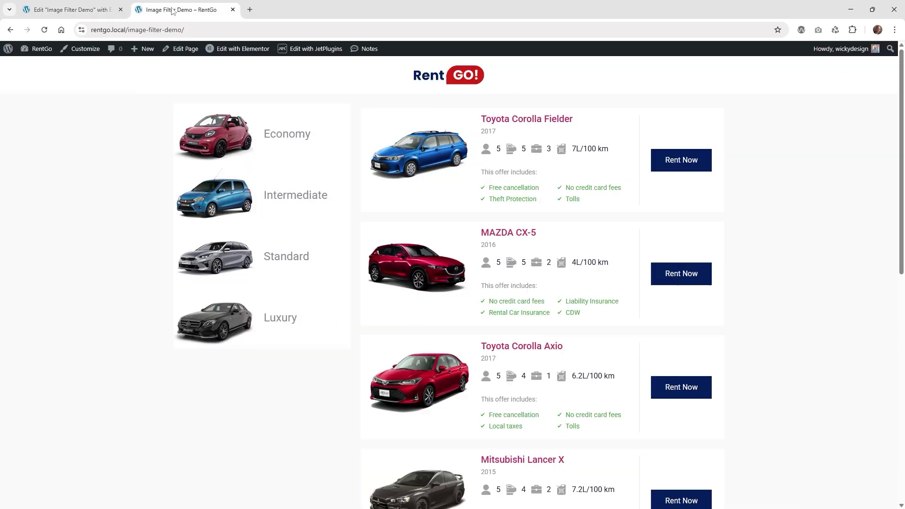
pyautogui.click(44, 30)
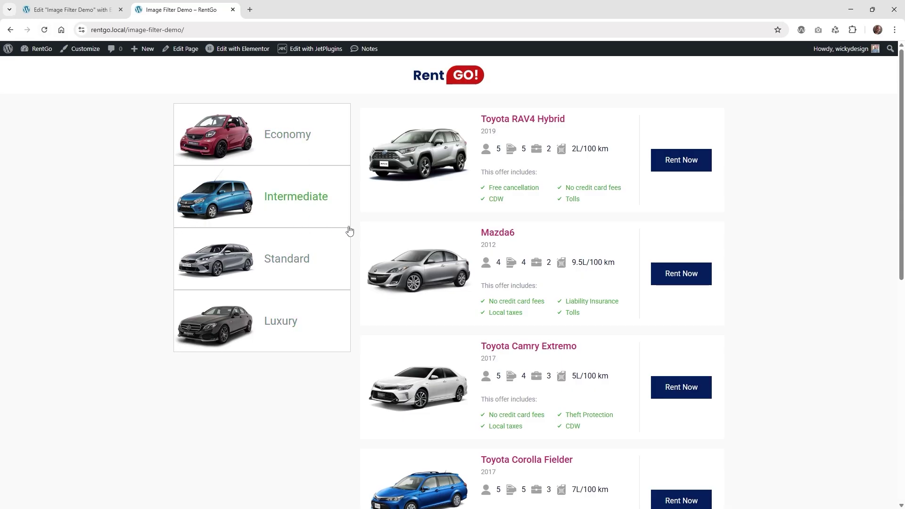
pyautogui.click(309, 148)
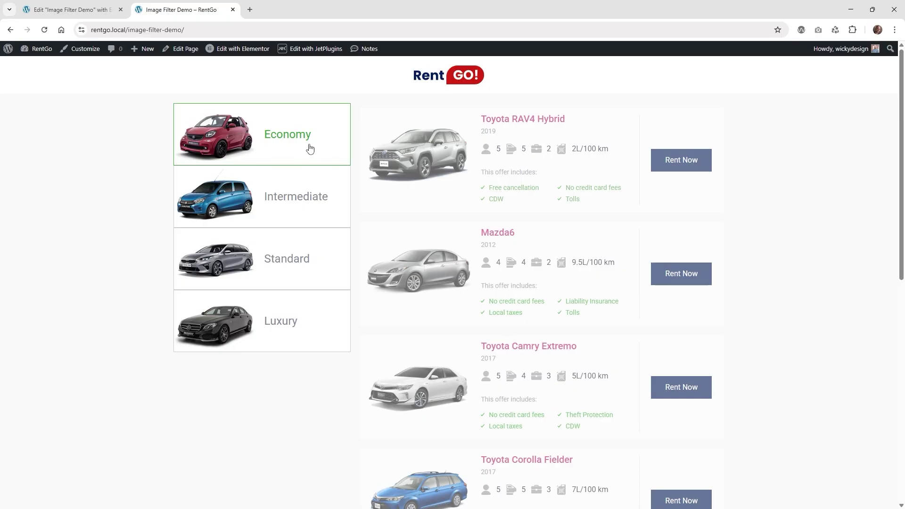
pyautogui.click(329, 220)
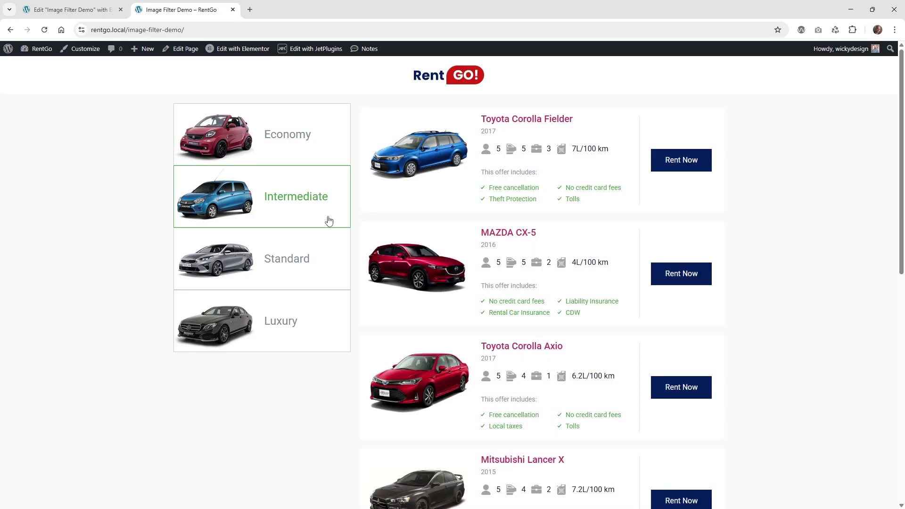
pyautogui.click(340, 276)
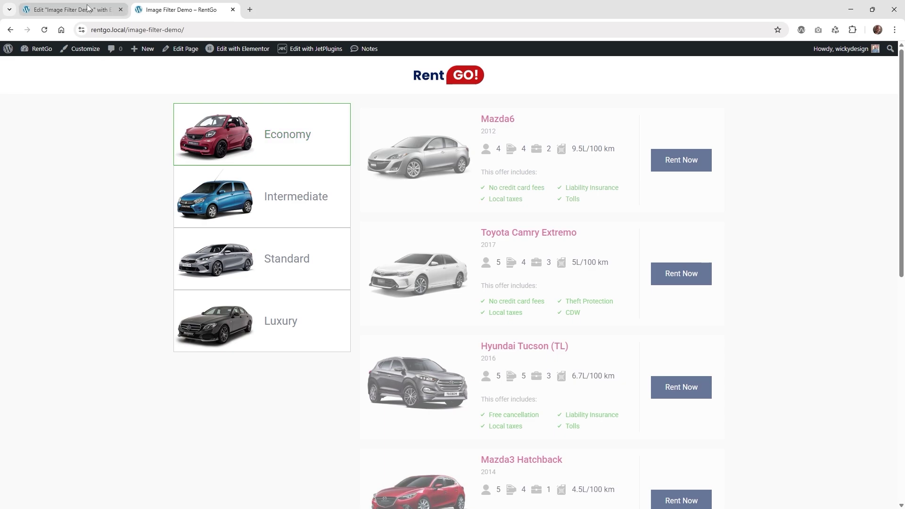
# Return to the Elementor editor and set the filter items' border width to 2 px on all sides.
pyautogui.click(71, 10)
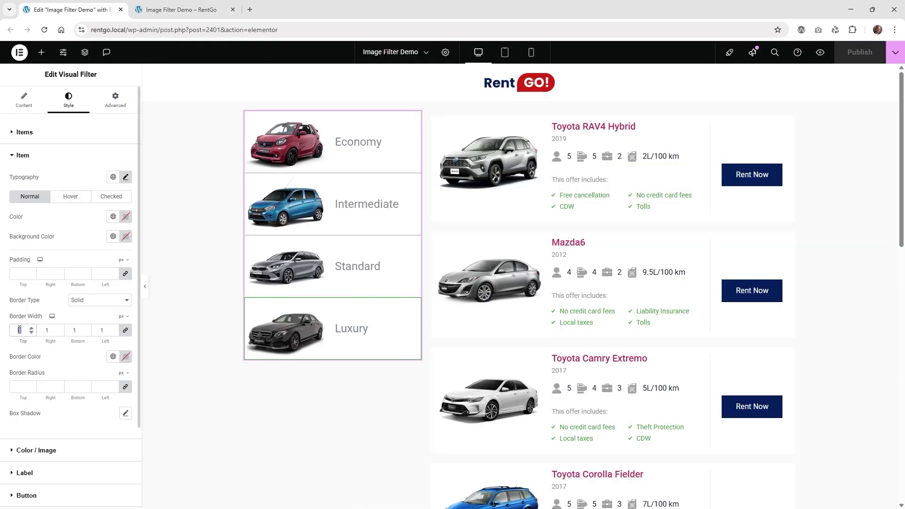
pyautogui.write('2')
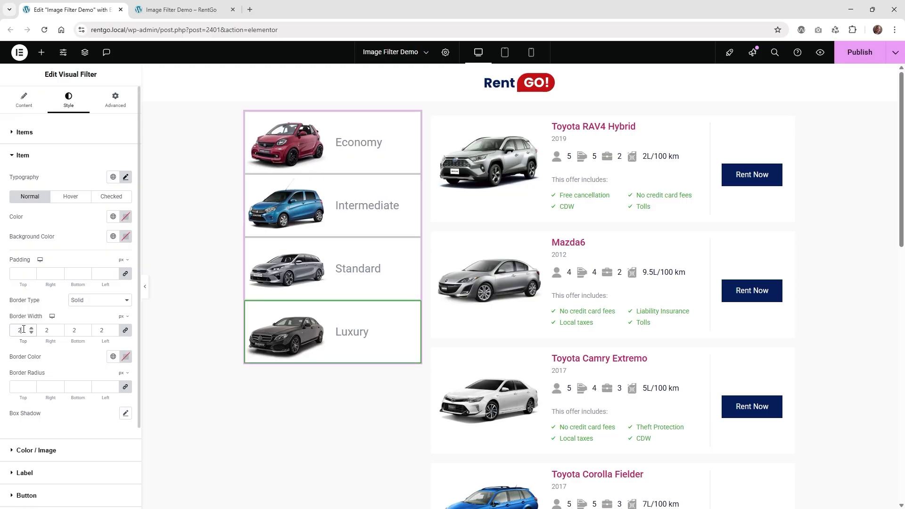
pyautogui.click(68, 197)
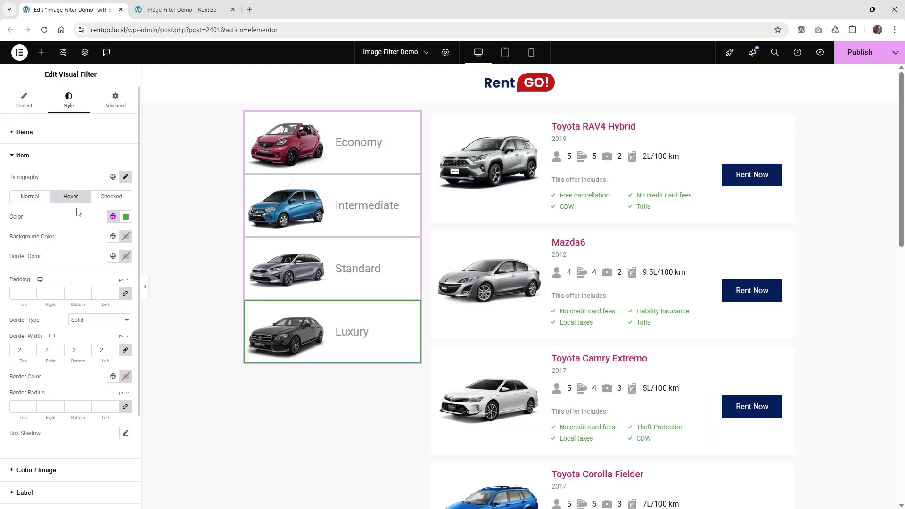
pyautogui.click(113, 200)
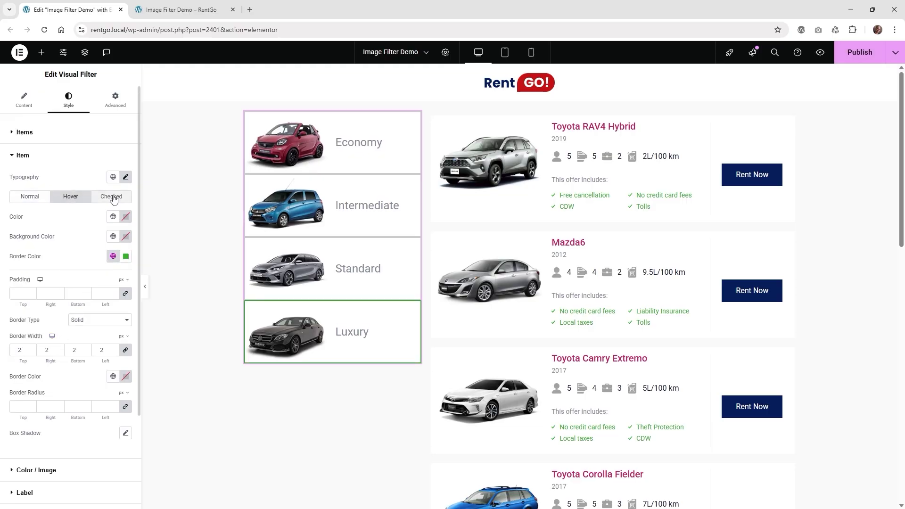
# Make the normal-state border color of the filter items fully transparent, using #02010100.
pyautogui.click(36, 198)
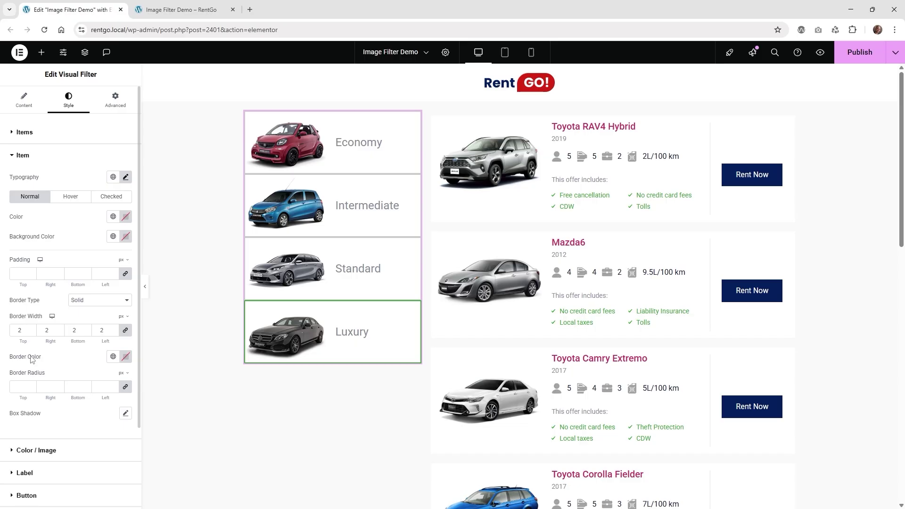
pyautogui.click(127, 358)
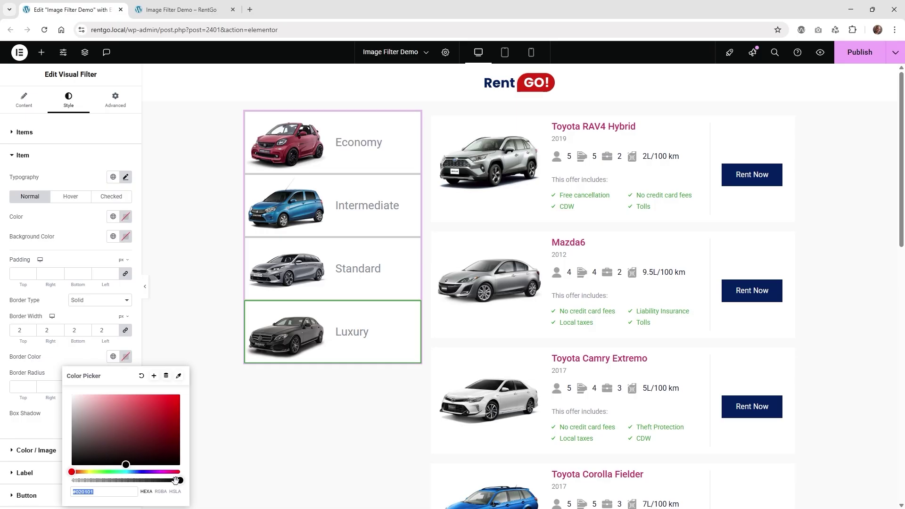
pyautogui.moveTo(179, 477); pyautogui.dragTo(62, 491)
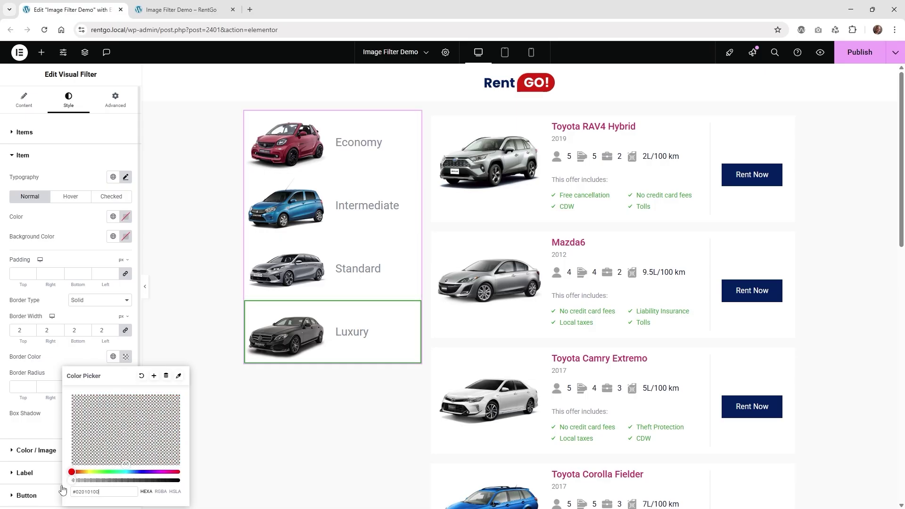
pyautogui.click(22, 353)
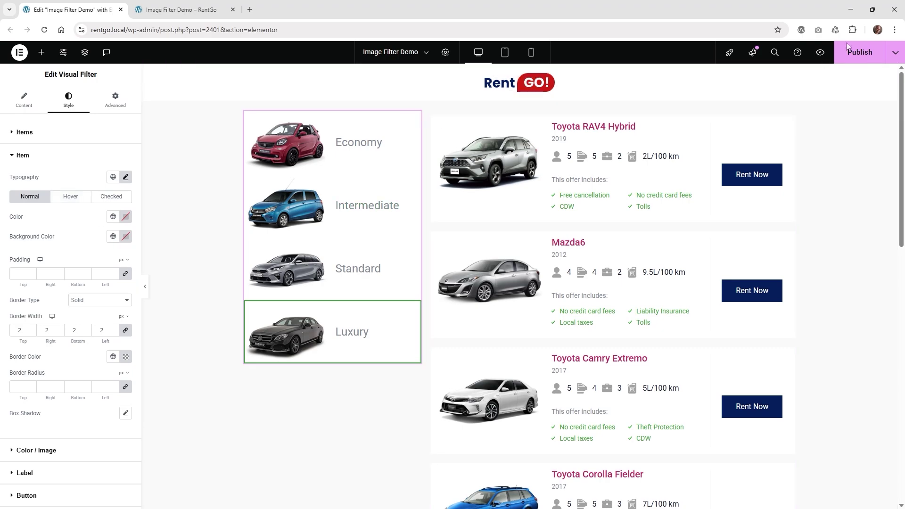
# Publish the changes, reload the live page and test the Economy, Intermediate, Standard and Luxury filter items.
pyautogui.click(860, 54)
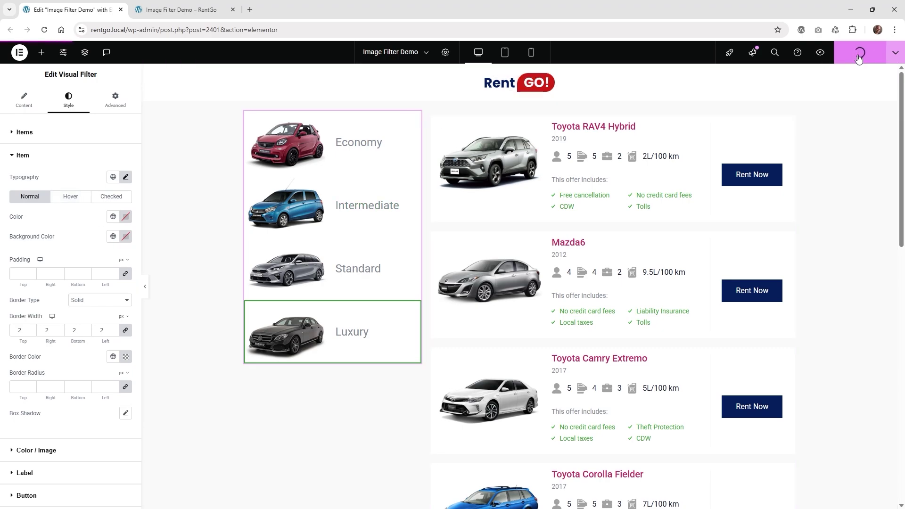
pyautogui.click(179, 5)
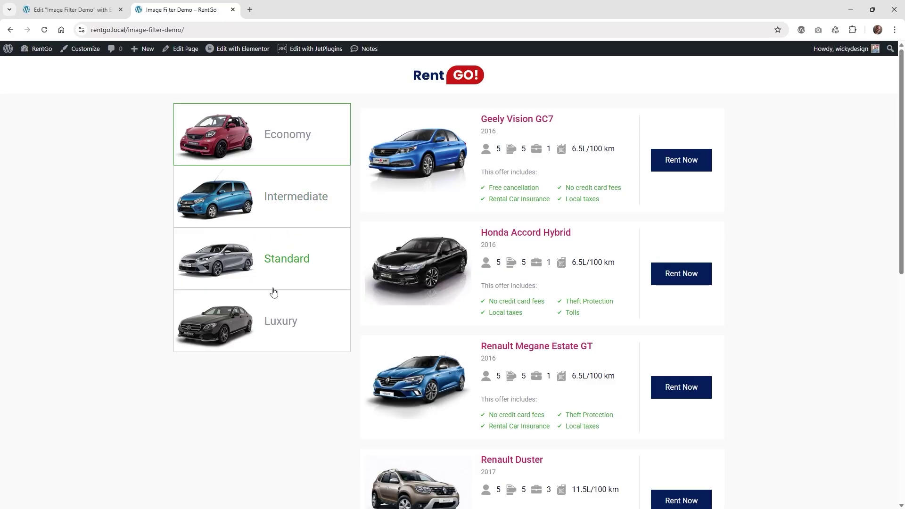
pyautogui.click(46, 31)
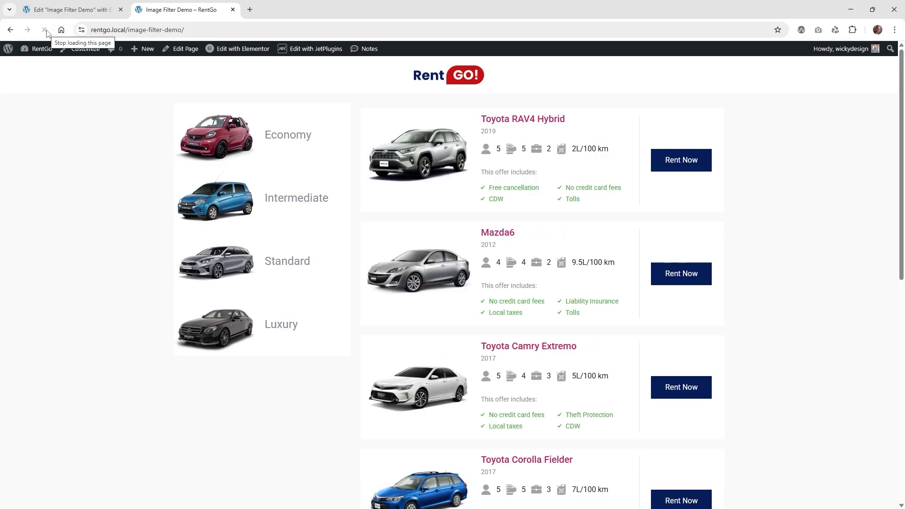
pyautogui.click(285, 155)
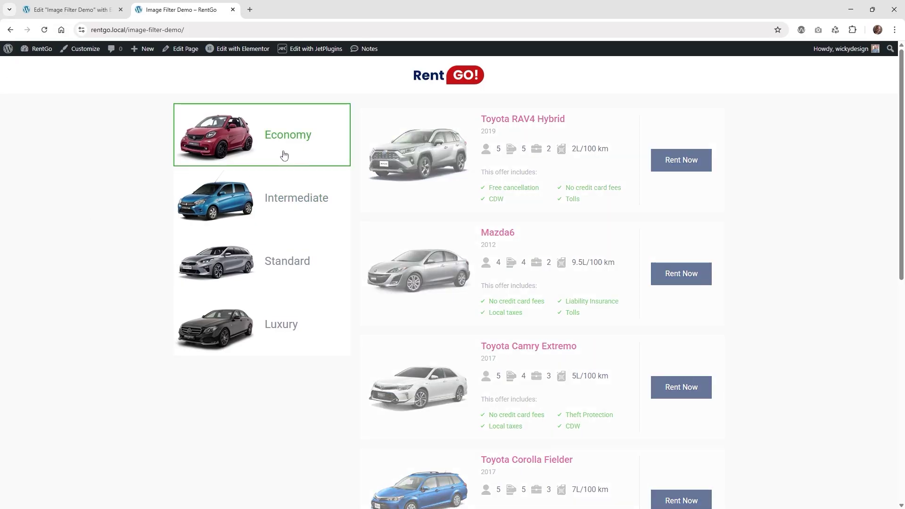
pyautogui.click(278, 208)
pyautogui.click(294, 275)
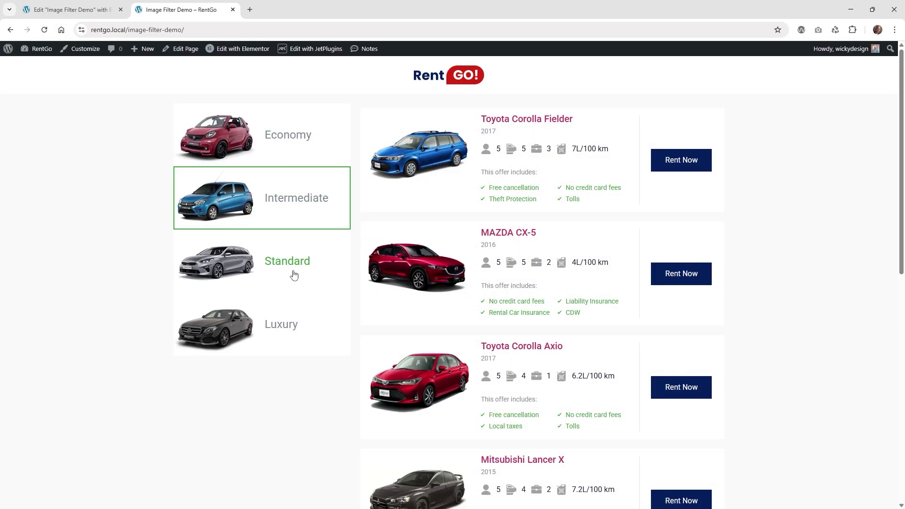
pyautogui.click(293, 339)
# Review the filter items' border settings for the hover, checked and normal states in the Elementor editor.
pyautogui.click(107, 15)
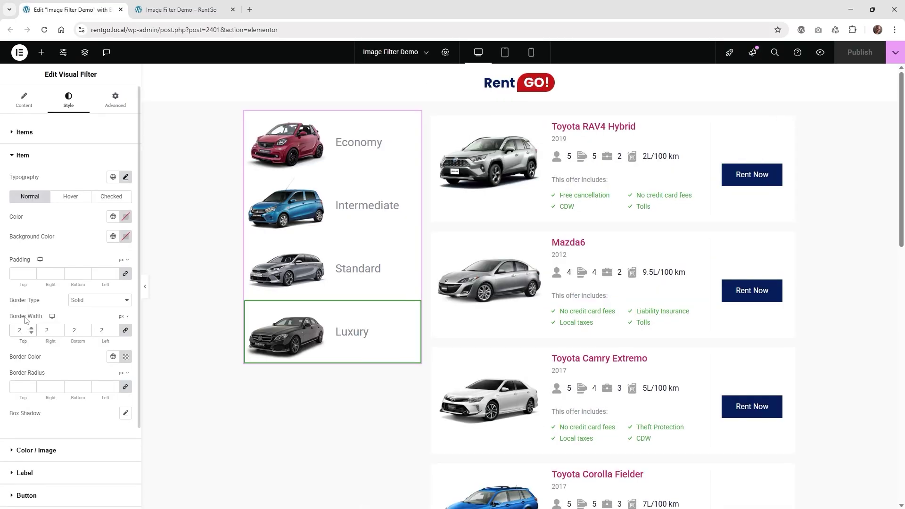
pyautogui.click(68, 196)
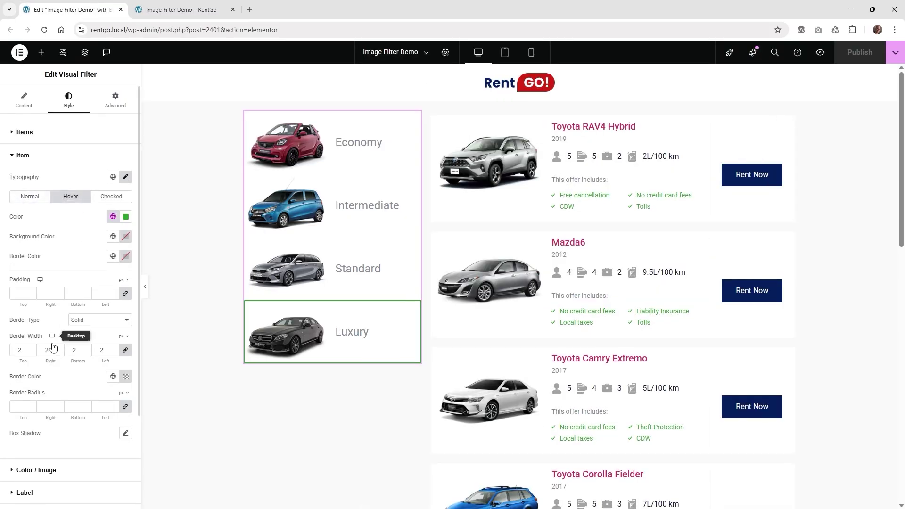
pyautogui.click(112, 196)
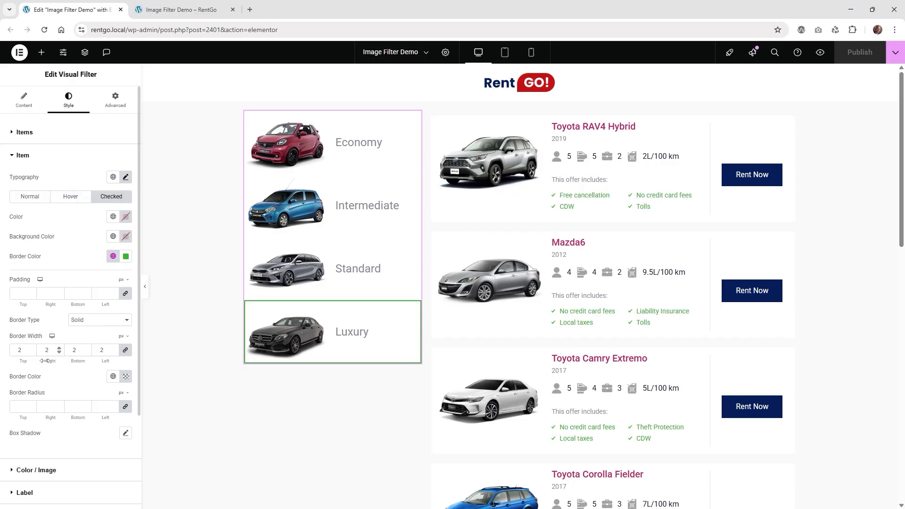
pyautogui.click(39, 197)
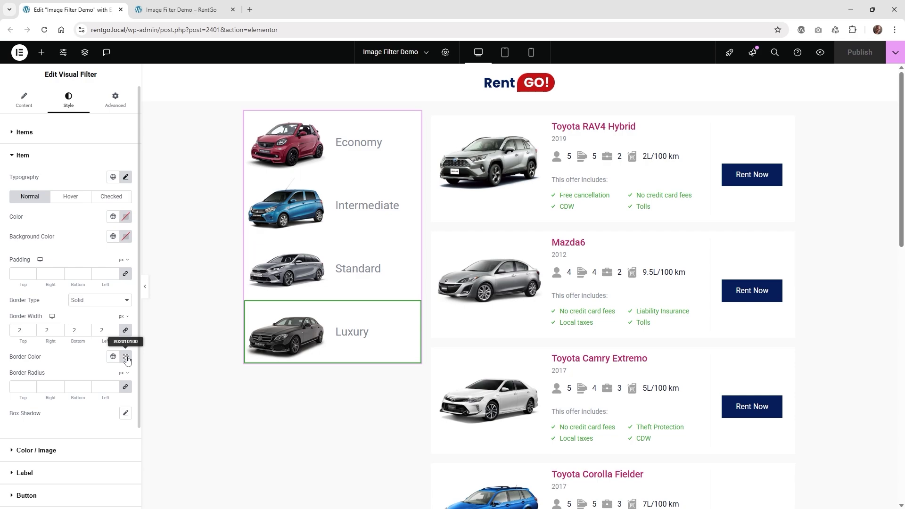
# Try a solid 1 px border without a radius on the filter images and preview it on the Standard item.
pyautogui.click(36, 451)
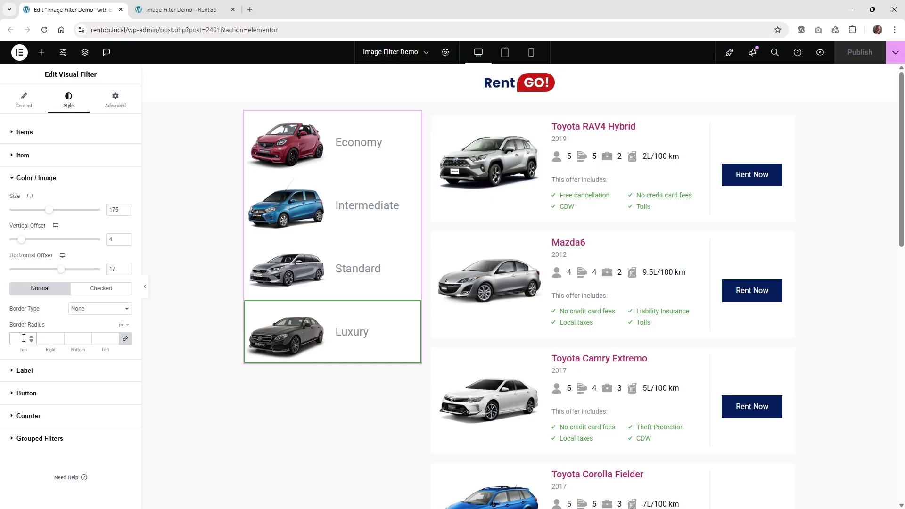
pyautogui.write('1')
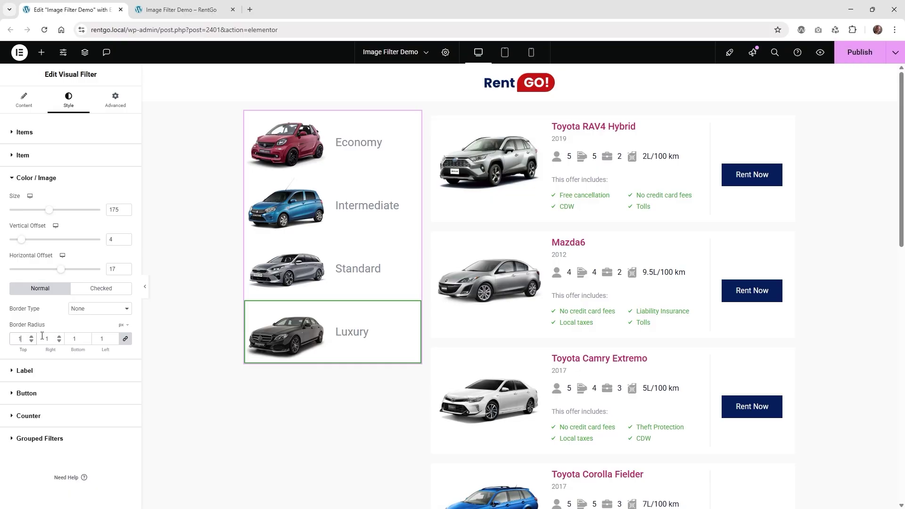
pyautogui.click(74, 310)
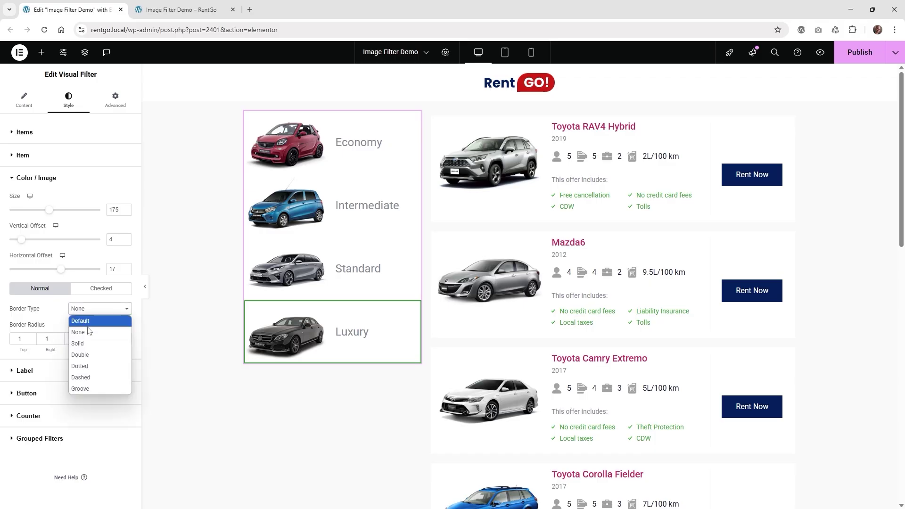
pyautogui.click(91, 345)
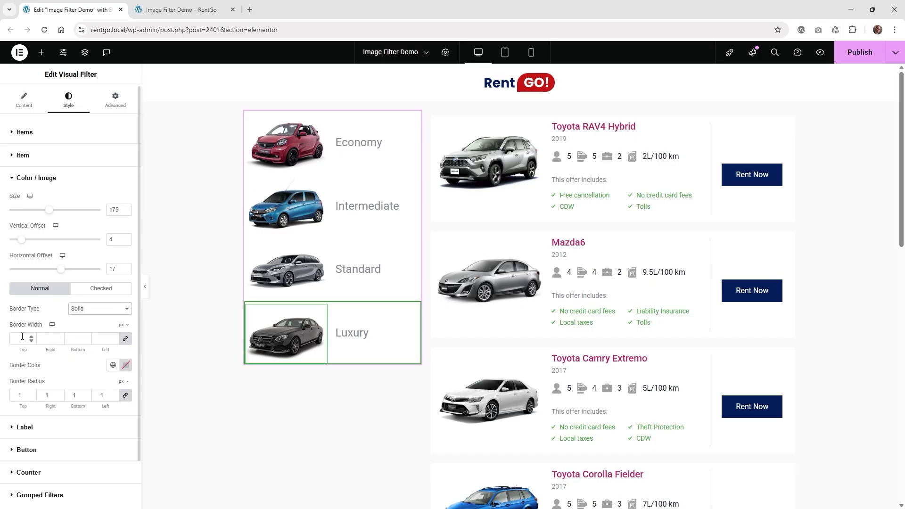
pyautogui.doubleClick(18, 395)
pyautogui.press('BackSpace')
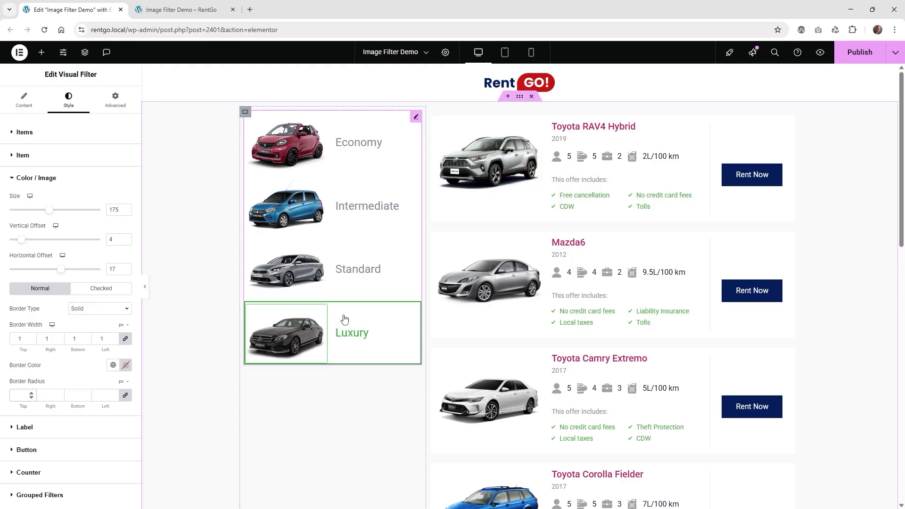
pyautogui.click(300, 265)
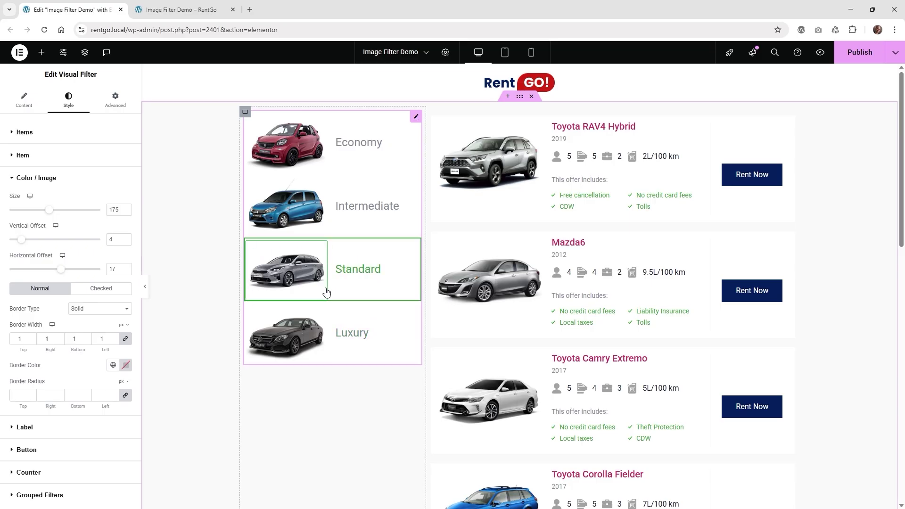
# Remove the filter images' border by reducing its width to 0 and setting the border type to None.
pyautogui.doubleClick(19, 338)
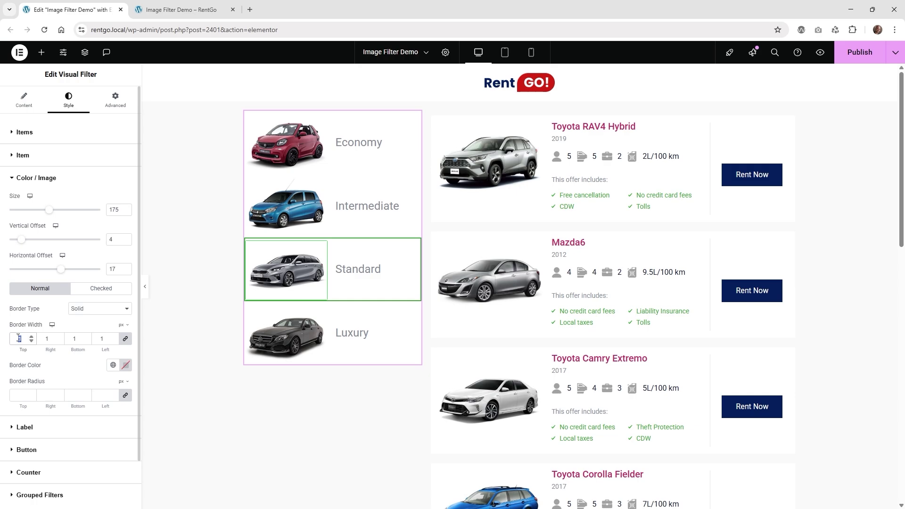
pyautogui.click(31, 341)
pyautogui.click(87, 310)
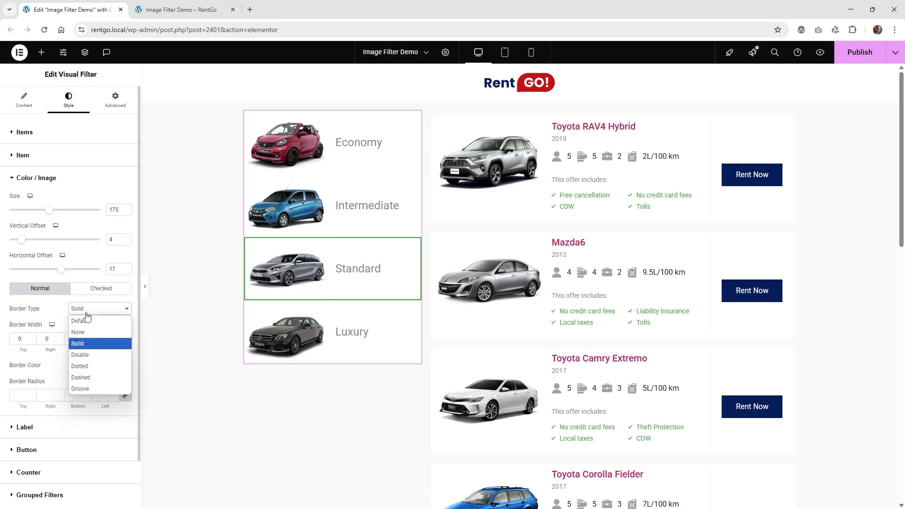
pyautogui.click(87, 333)
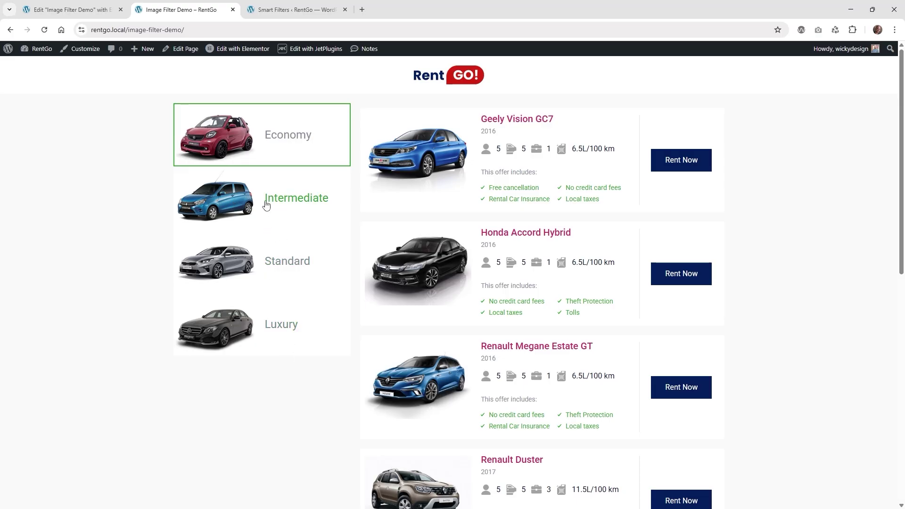
# Change the Image Filter Demo filter's behavior from single choice to Checkbox and update the filter.
pyautogui.click(297, 9)
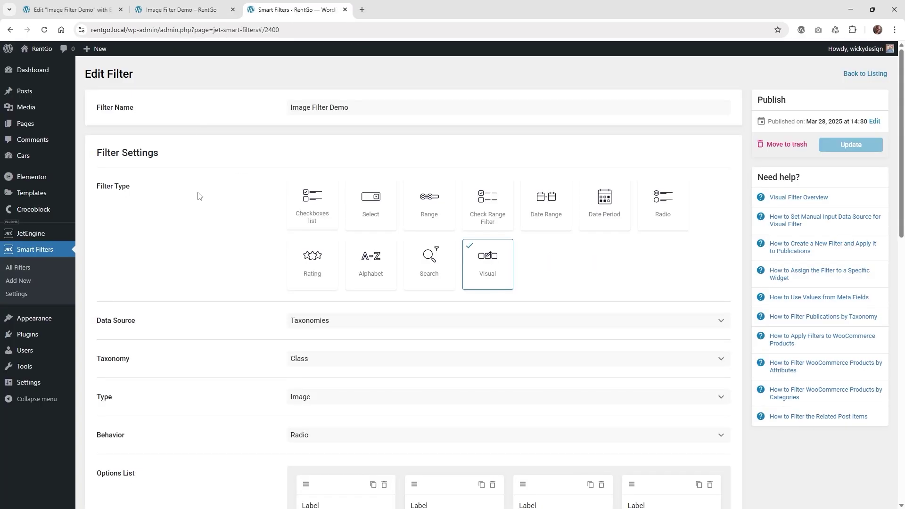
pyautogui.scroll(-2, 198, 196)
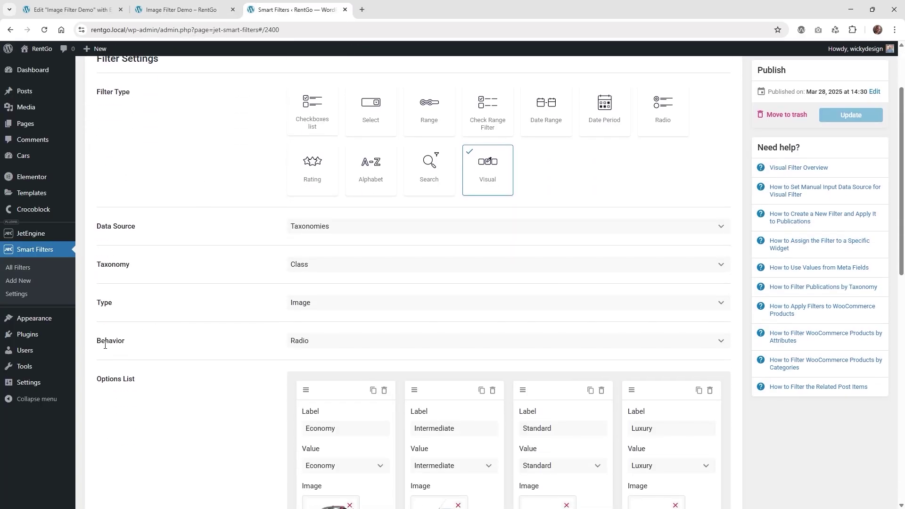
pyautogui.click(317, 346)
pyautogui.click(315, 356)
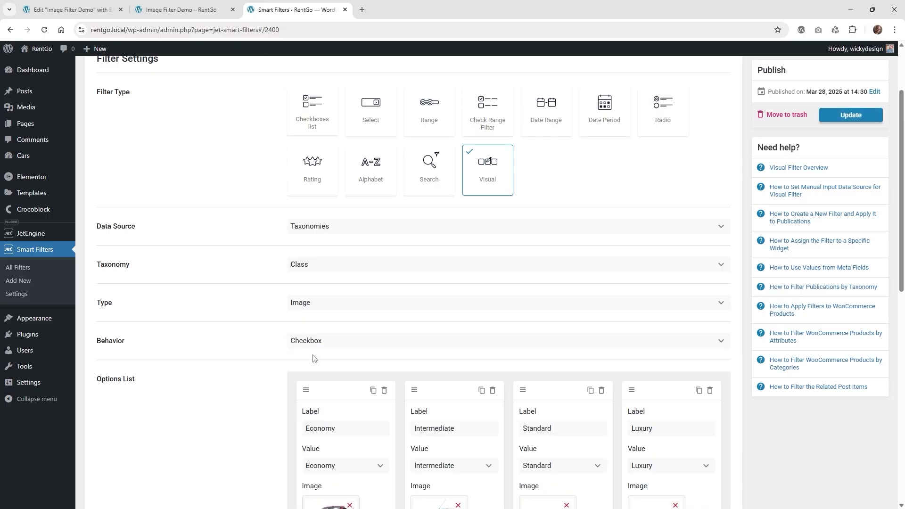
pyautogui.scroll(-7, 228, 323)
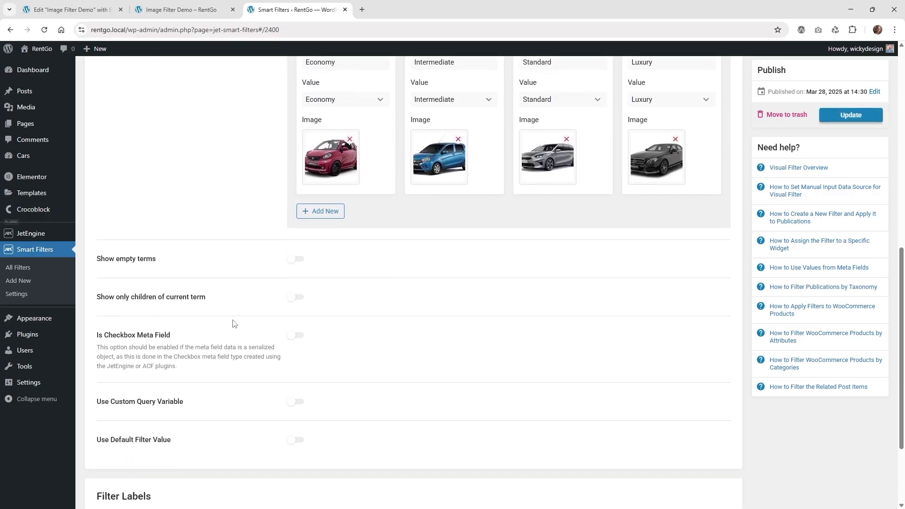
pyautogui.click(859, 115)
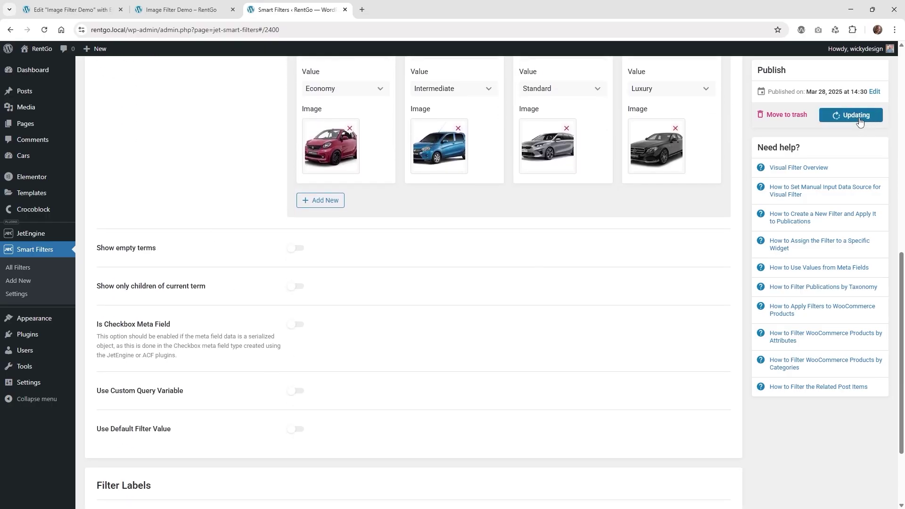
# Reload the live demo page and test multiple selection by checking Economy, Intermediate, Standard and Luxury together.
pyautogui.click(179, 9)
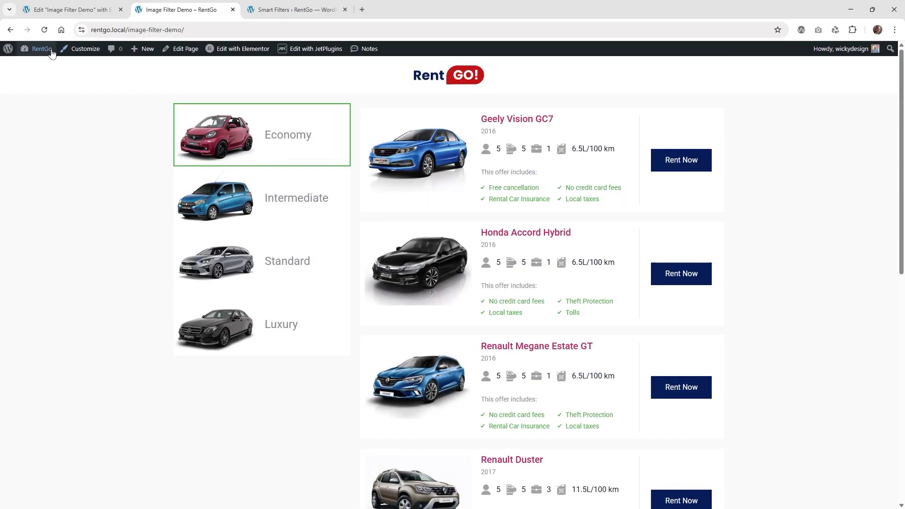
pyautogui.click(44, 29)
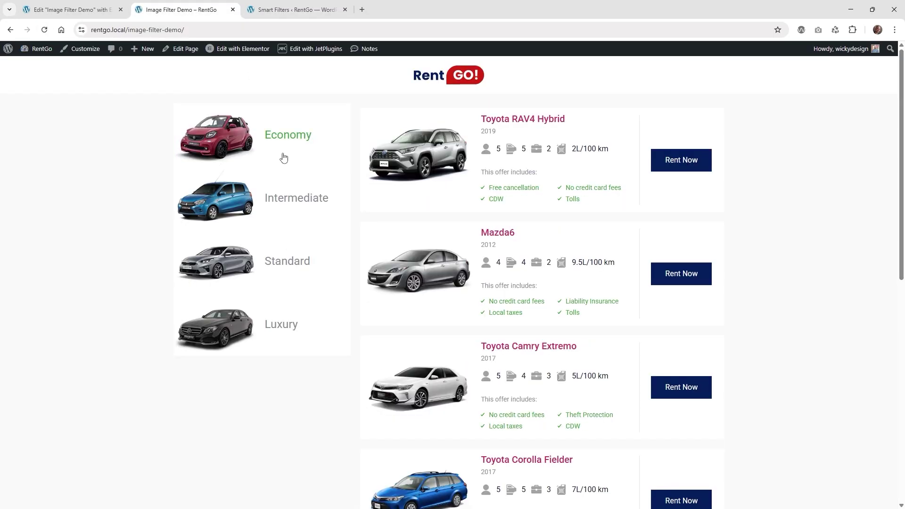
pyautogui.click(300, 152)
pyautogui.click(286, 197)
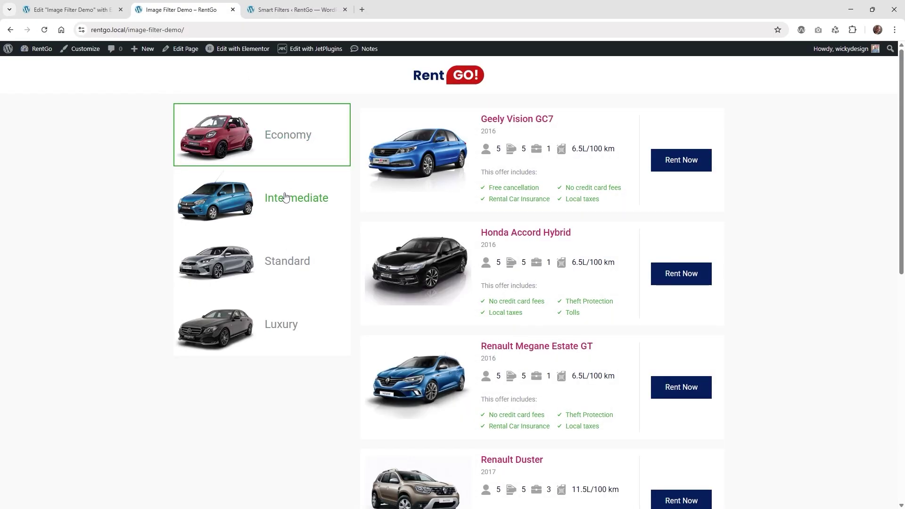
pyautogui.click(293, 268)
pyautogui.click(282, 347)
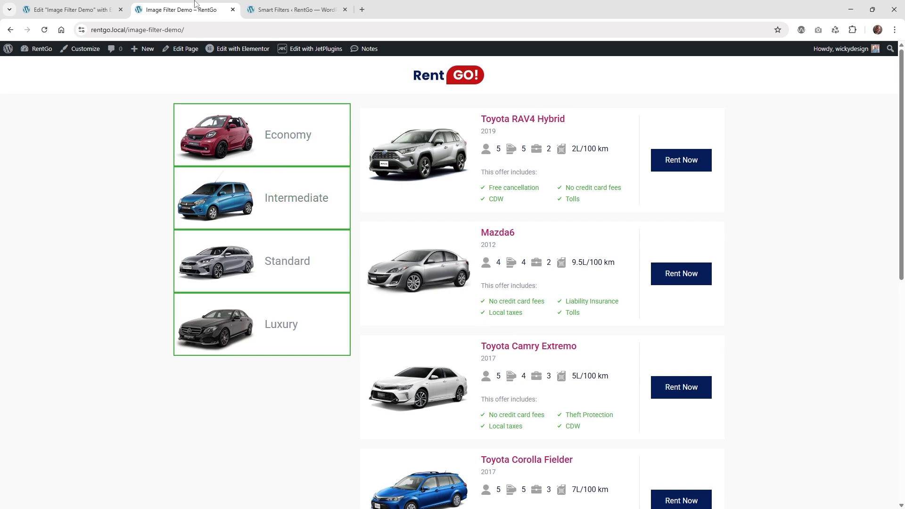
# In the Elementor visual filter's normal item style, unlink the border widths and set the top and bottom to 1 px.
pyautogui.click(71, 10)
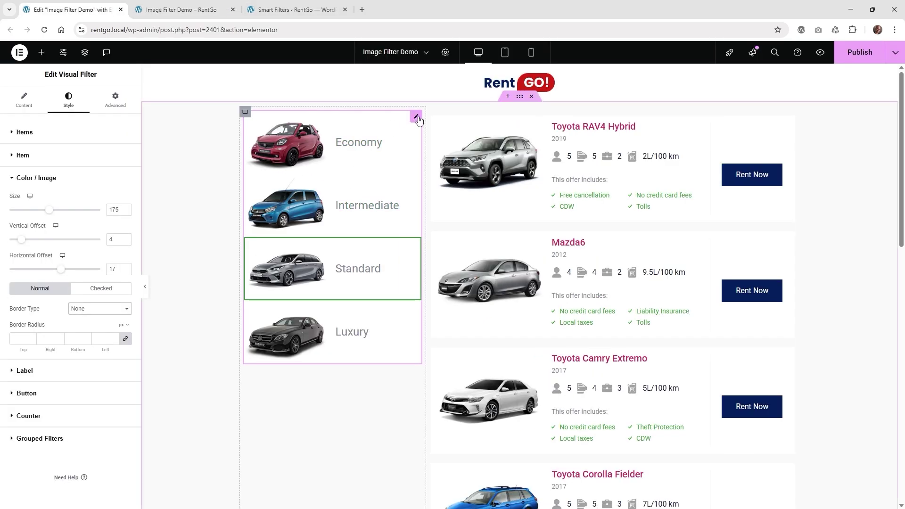
pyautogui.click(44, 31)
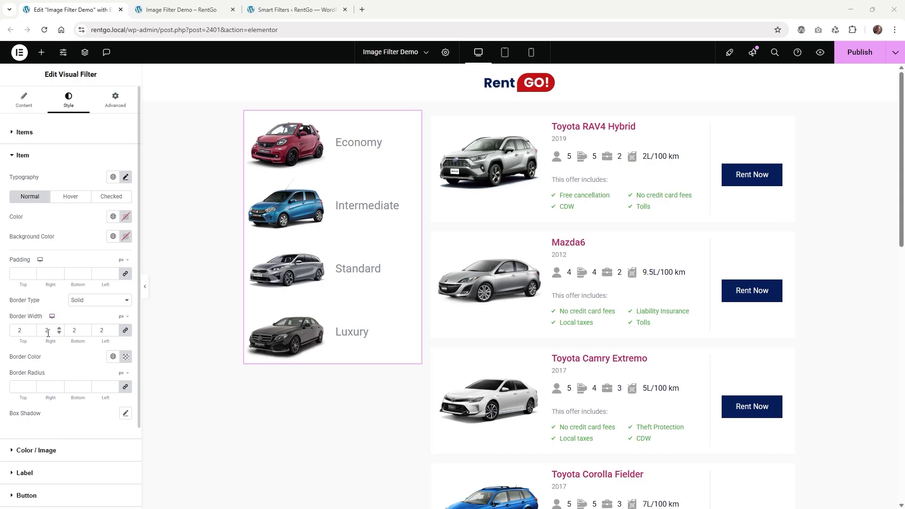
pyautogui.click(126, 332)
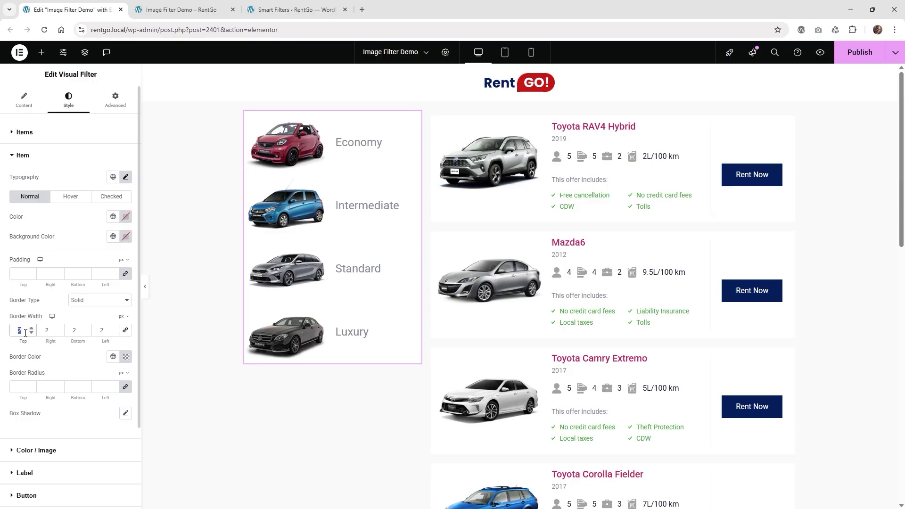
pyautogui.write('1')
pyautogui.doubleClick(78, 330)
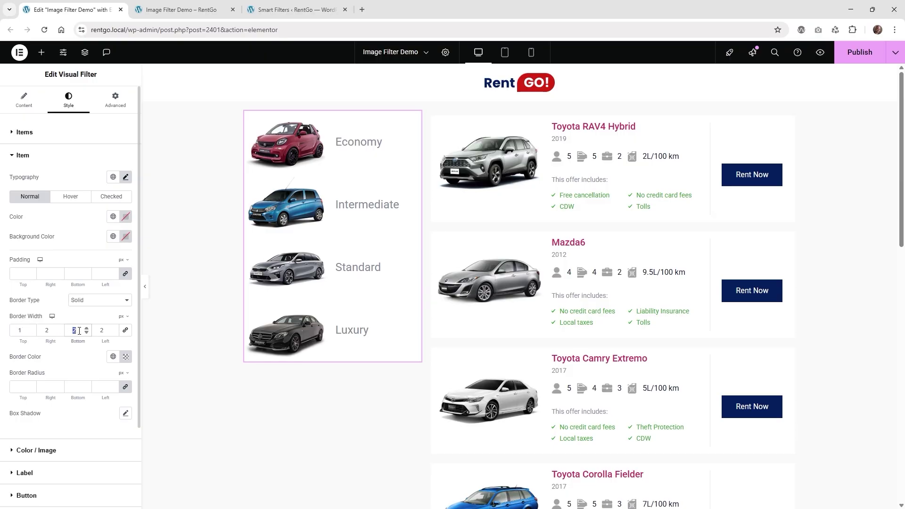
pyautogui.write('1')
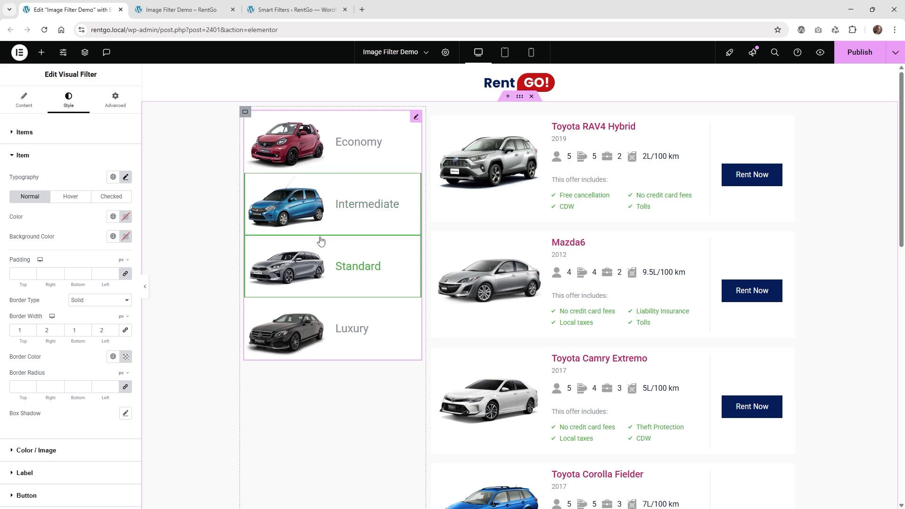
# Publish the border change and check Economy, Intermediate, Standard and Luxury on the live page.
pyautogui.click(861, 56)
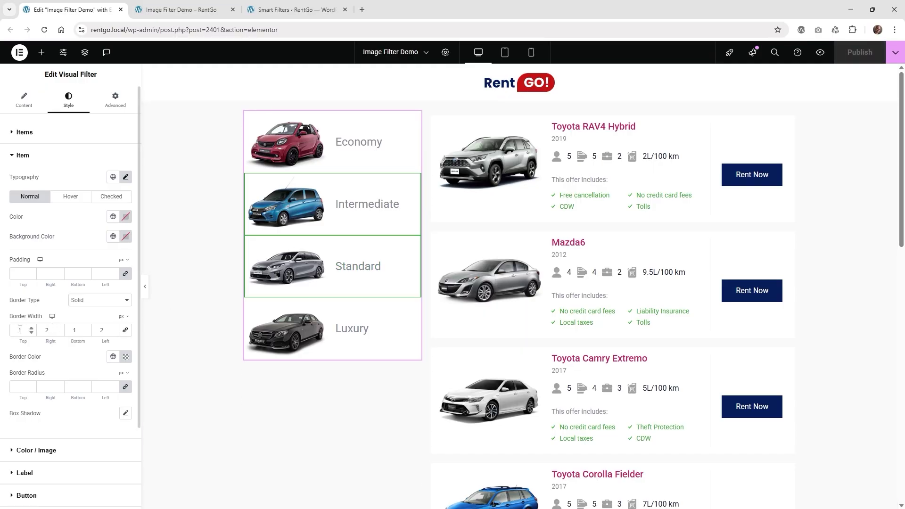
pyautogui.click(180, 9)
pyautogui.click(286, 139)
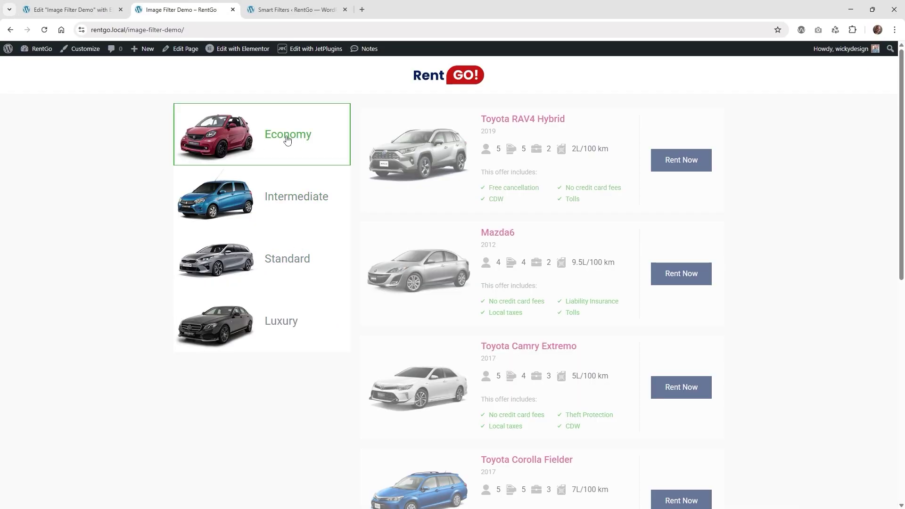
pyautogui.click(276, 196)
pyautogui.click(279, 264)
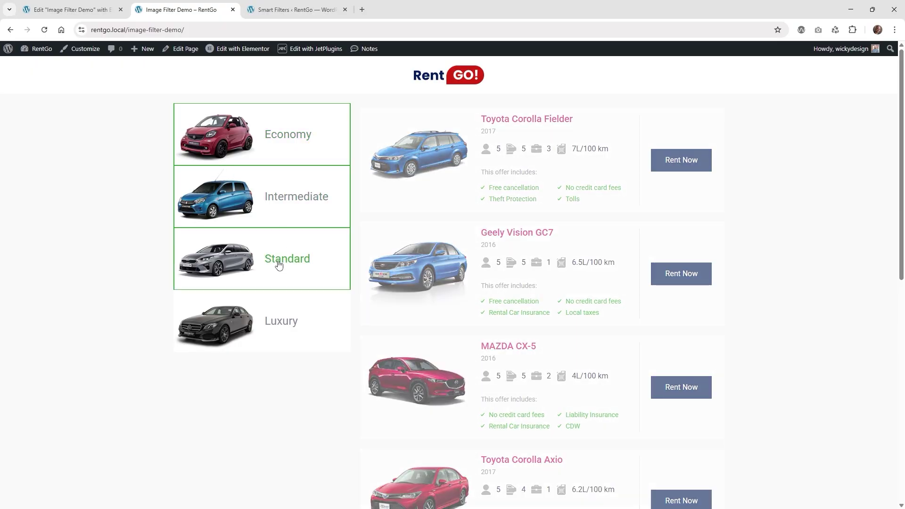
pyautogui.click(264, 318)
# Uncheck the Standard, Intermediate, Economy and Luxury filter items to clear the selection.
pyautogui.click(274, 260)
pyautogui.click(281, 210)
pyautogui.click(285, 162)
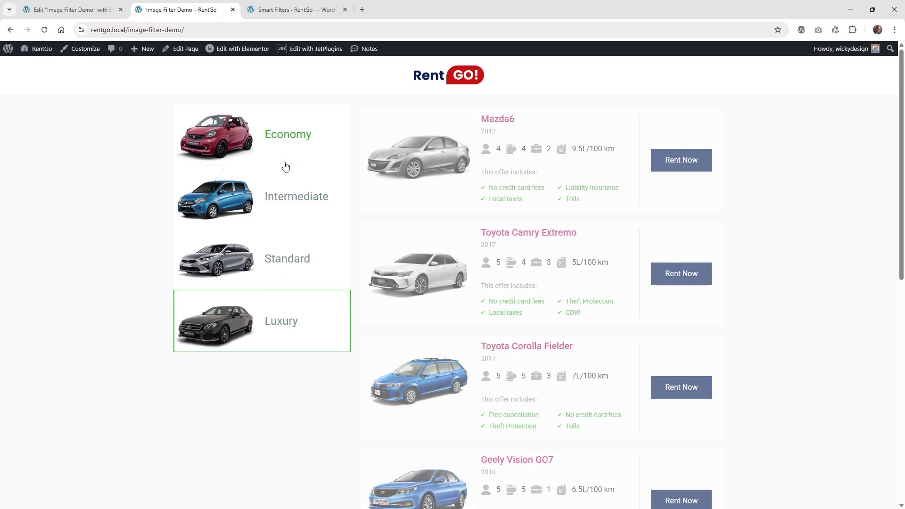
pyautogui.click(299, 327)
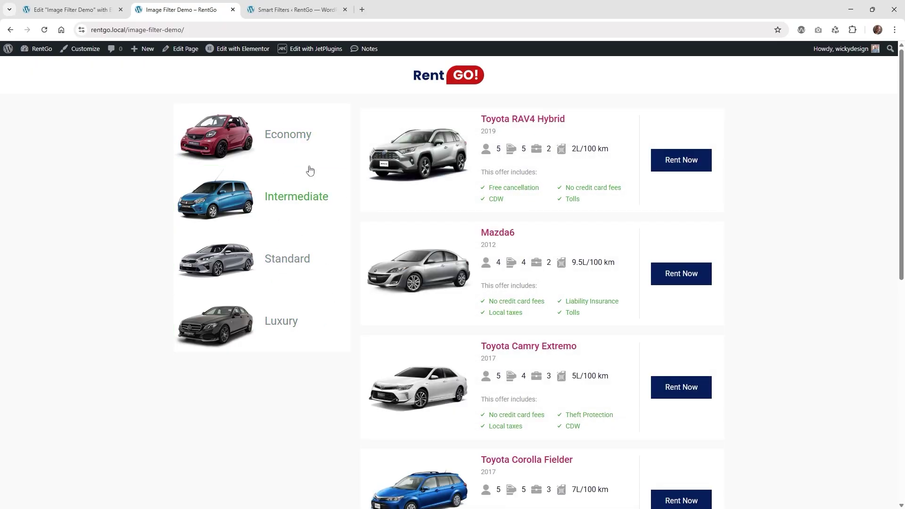
# Test the single-choice filter on the live page by choosing Luxury, Standard, Intermediate, Economy and Intermediate in turn.
pyautogui.click(71, 10)
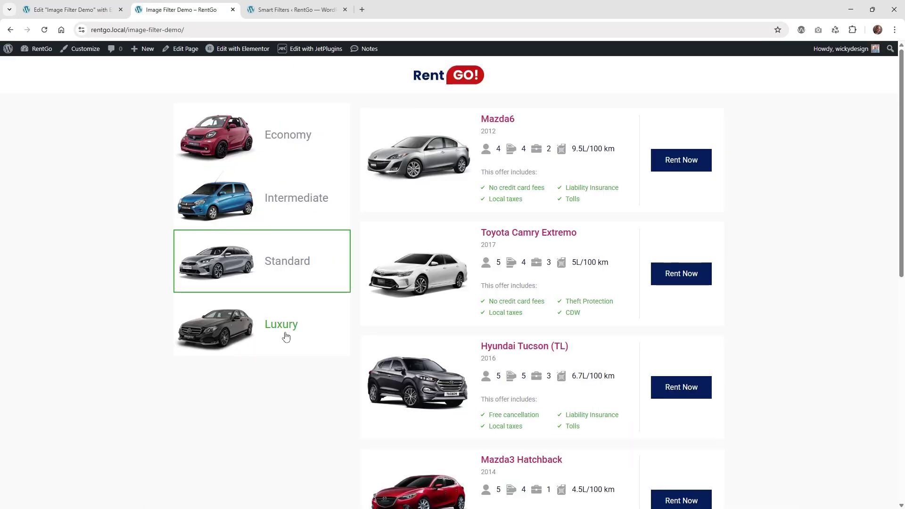
pyautogui.click(285, 336)
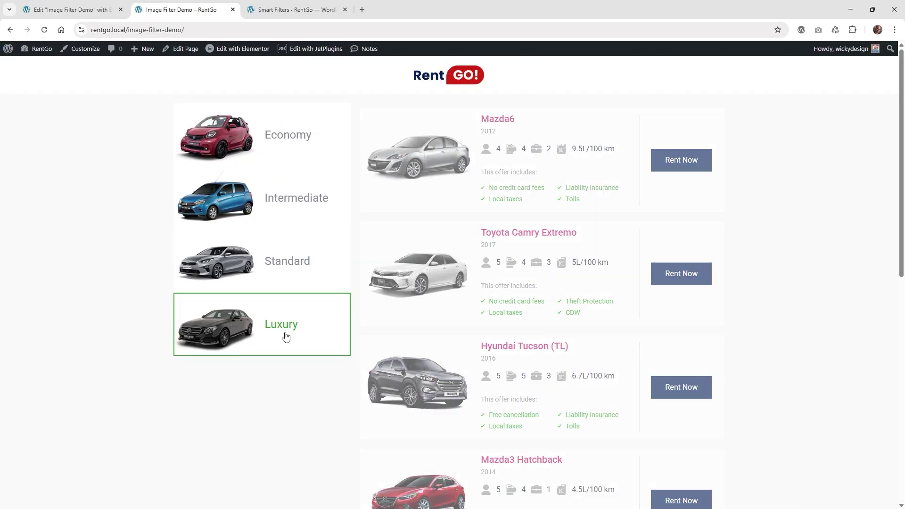
pyautogui.click(299, 244)
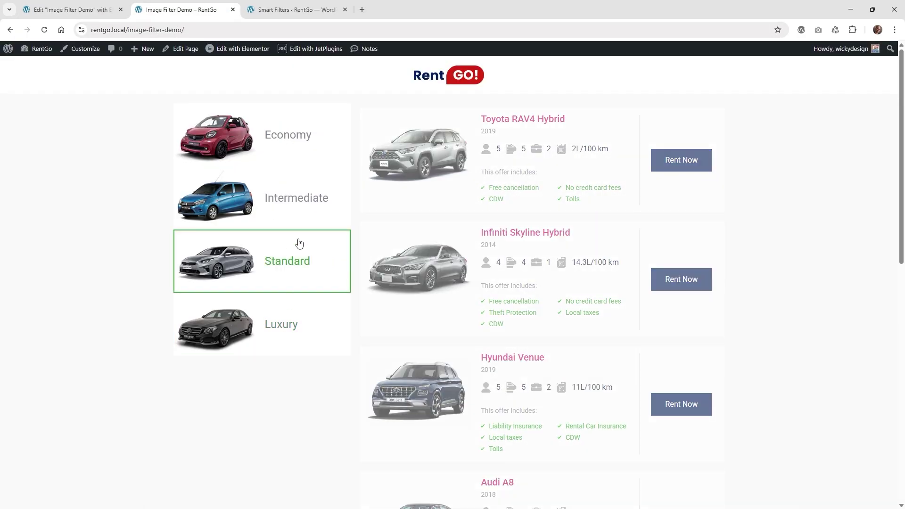
pyautogui.click(299, 197)
pyautogui.click(297, 144)
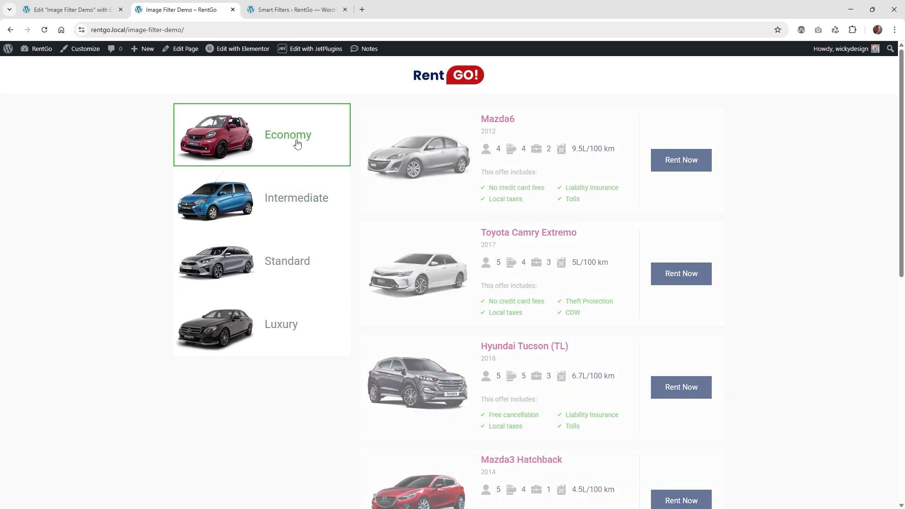
pyautogui.click(311, 211)
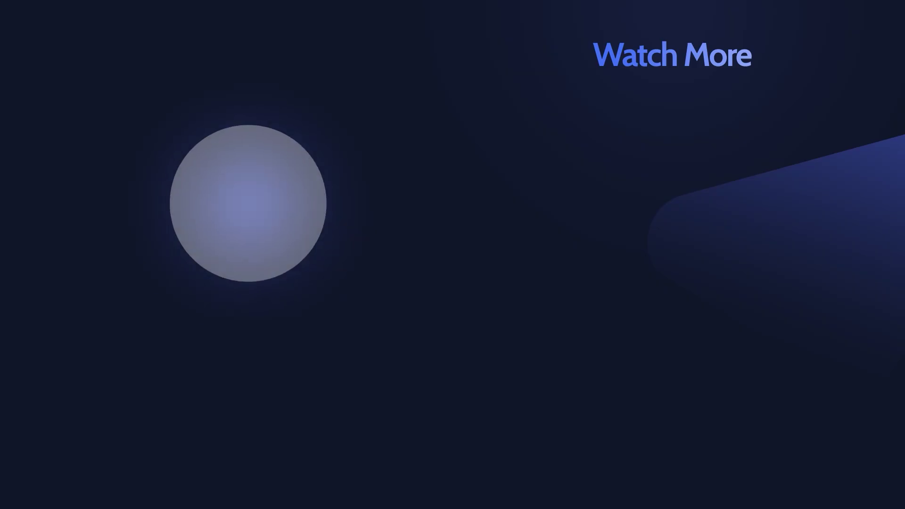